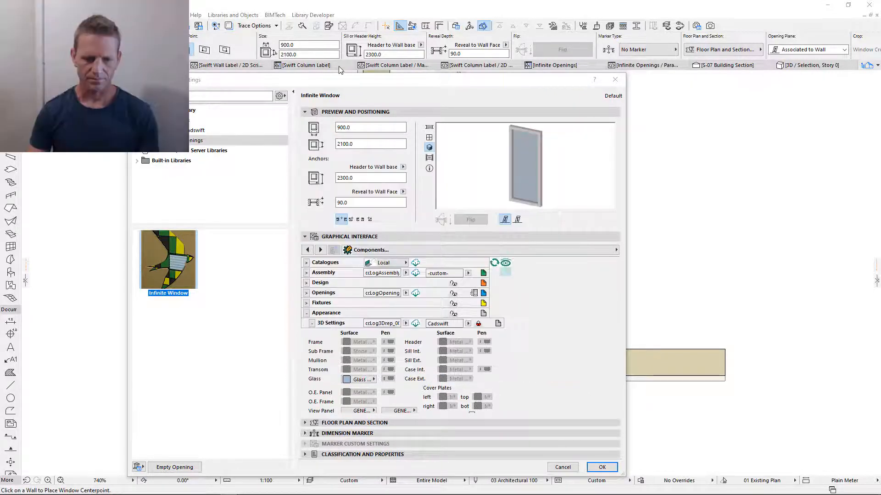
Set the default Infinite Window's height to 1500 and width to 1800
{"action": "mouse_move", "coordinate": [181, 271]}
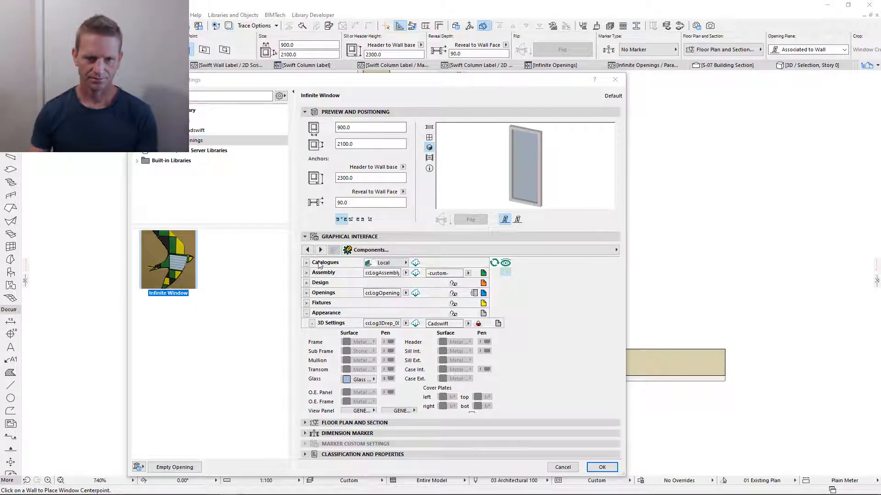
{"action": "left_click", "coordinate": [357, 145]}
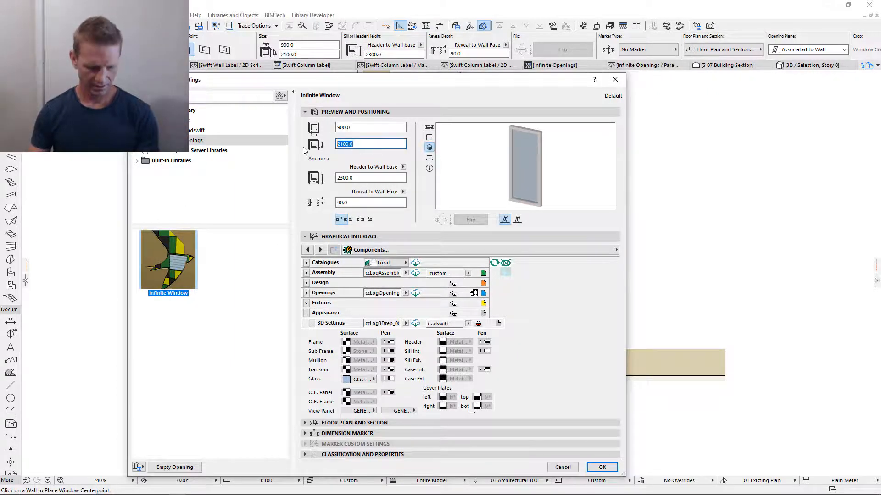
{"action": "type", "text": "1500"}
{"action": "left_click", "coordinate": [352, 127]}
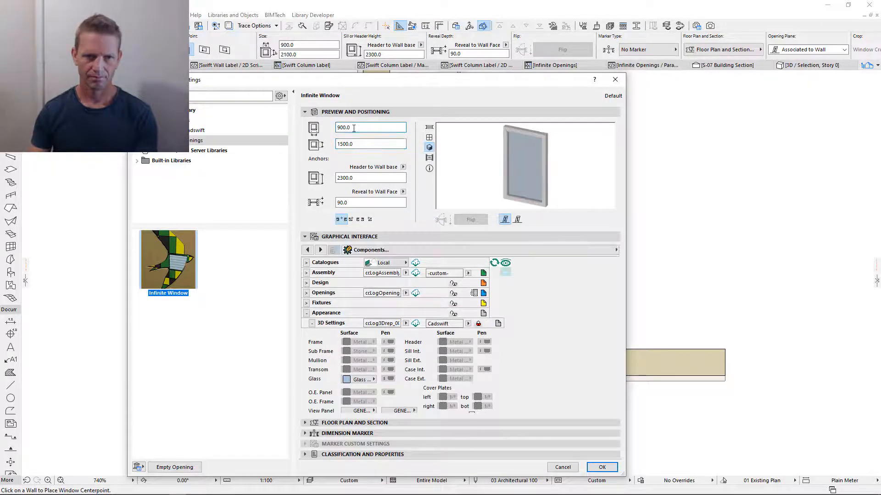
{"action": "type", "text": "1800"}
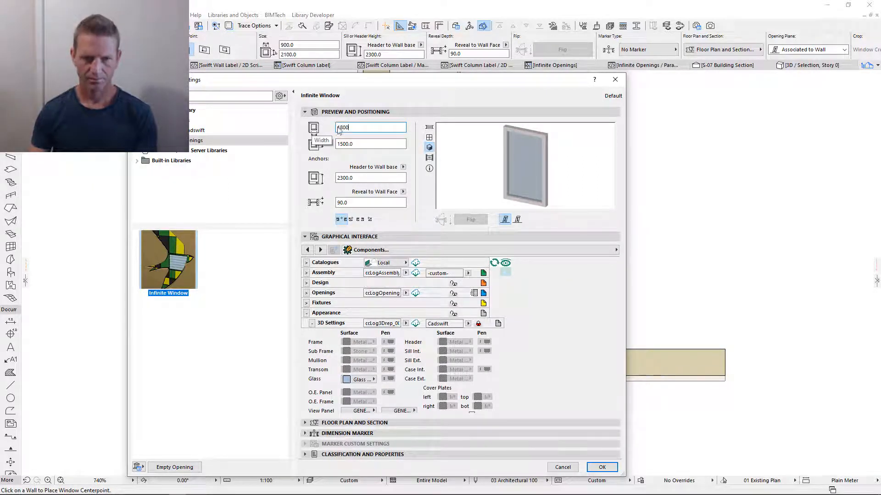
{"action": "left_click", "coordinate": [363, 144]}
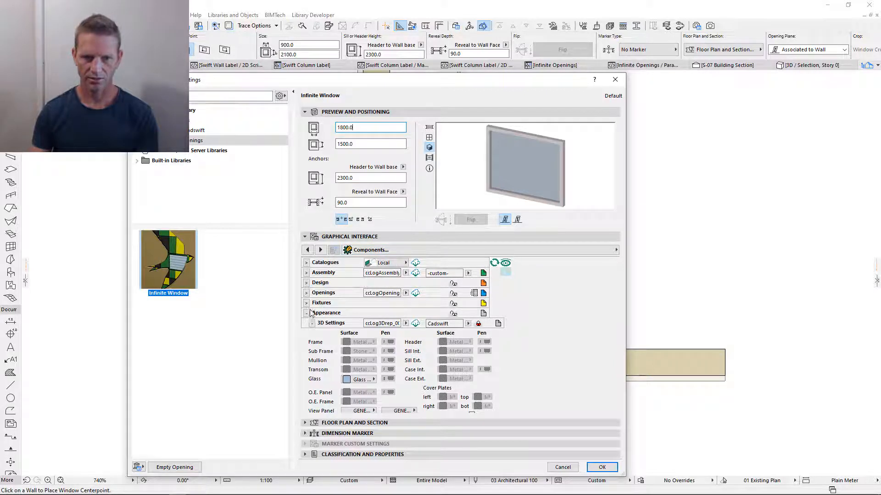
Arrange the window's panels in 2 equal columns and 1 row, and accept the window settings
{"action": "left_click", "coordinate": [306, 283]}
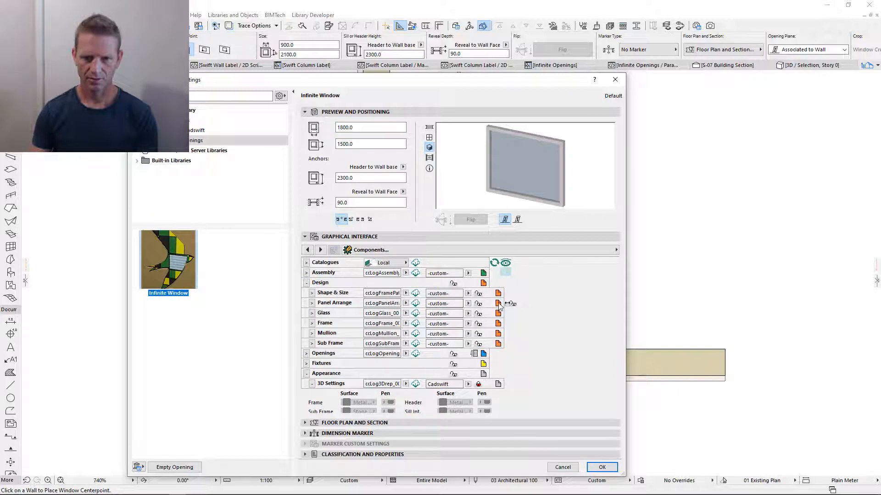
{"action": "left_click", "coordinate": [498, 303]}
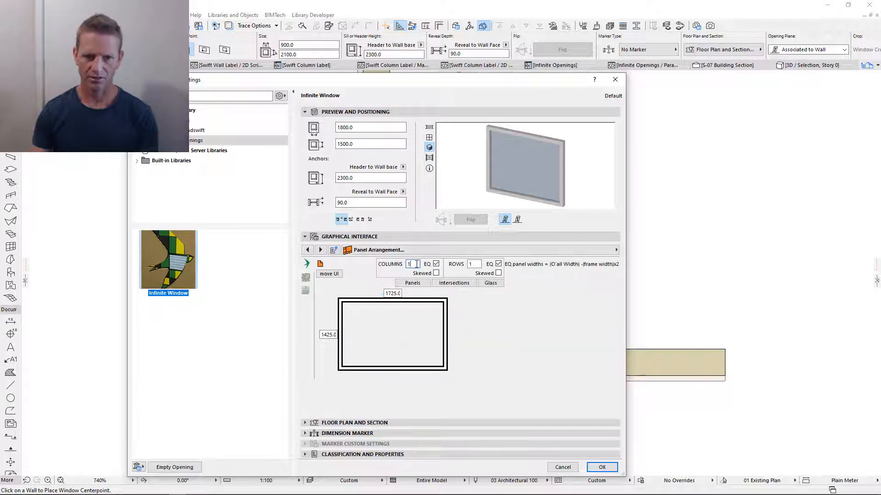
{"action": "left_click_drag", "start_coordinate": [416, 263], "coordinate": [390, 262]}
{"action": "left_click", "coordinate": [474, 264]}
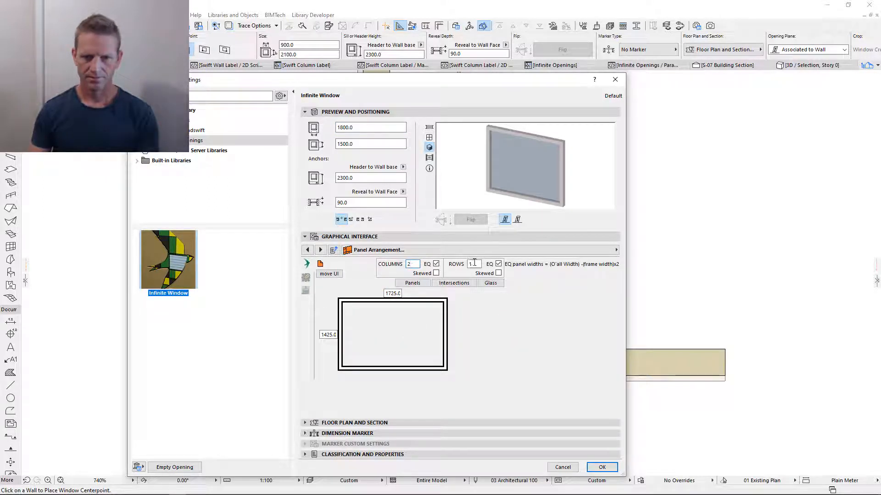
{"action": "key", "text": "Return"}
{"action": "left_click", "coordinate": [390, 336]}
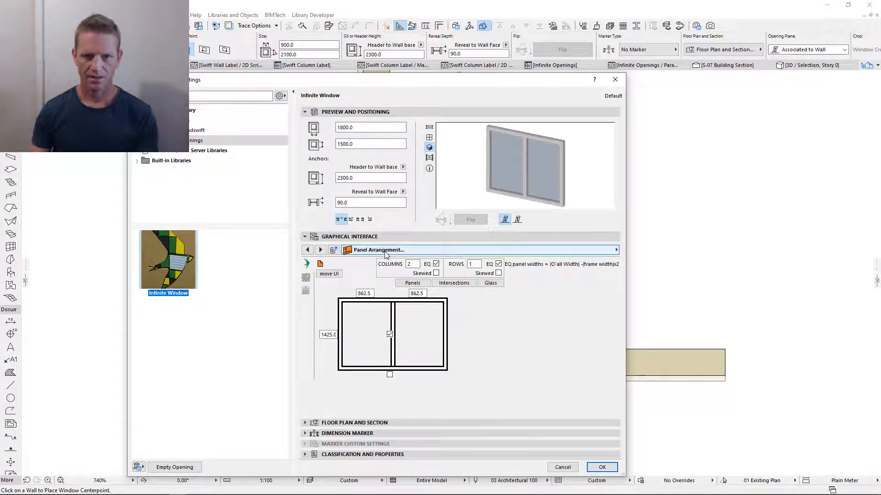
{"action": "left_click", "coordinate": [592, 468]}
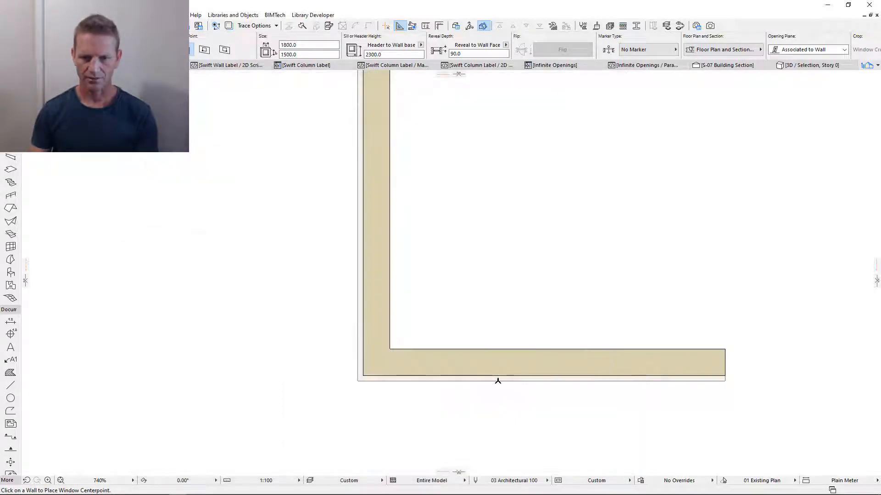
Place one window in the horizontal wall and one in the vertical wall, both near the wall corner
{"action": "left_click", "coordinate": [493, 396]}
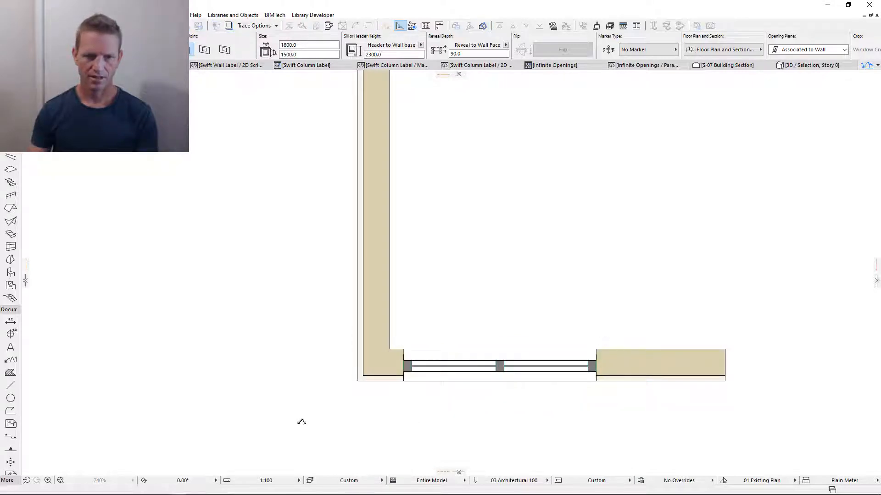
{"action": "left_click", "coordinate": [359, 241]}
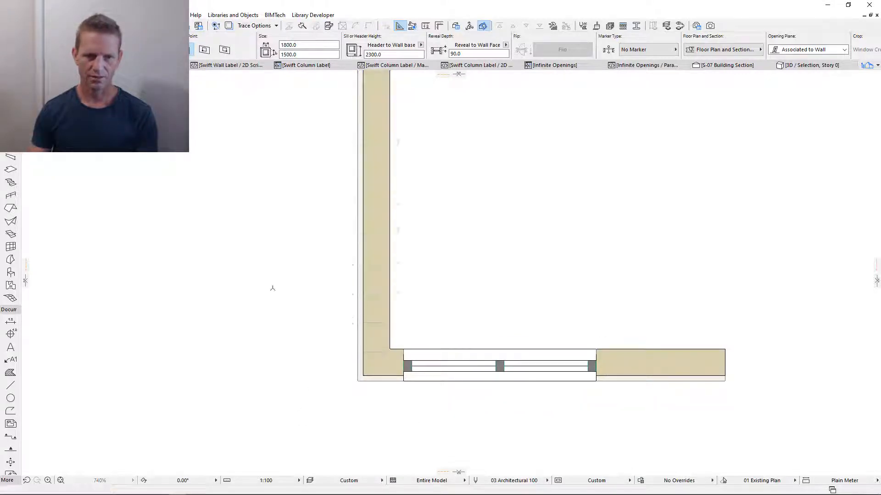
{"action": "left_click", "coordinate": [266, 316]}
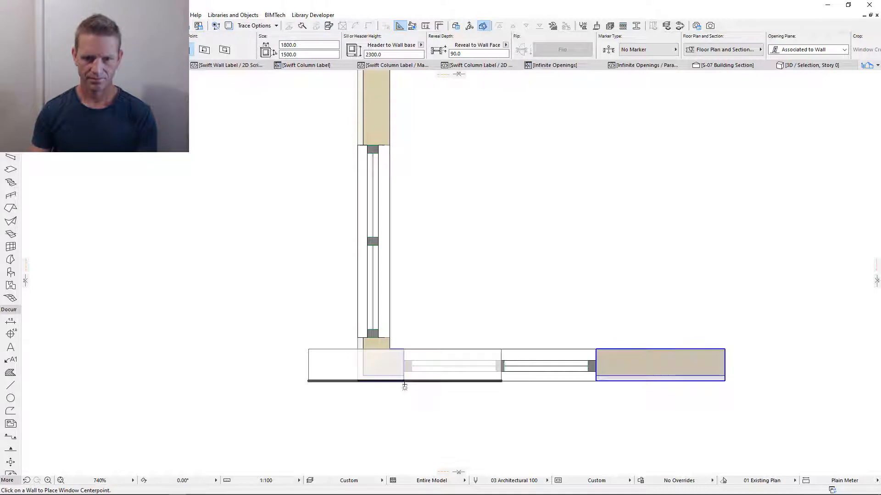
{"action": "key", "text": "Escape"}
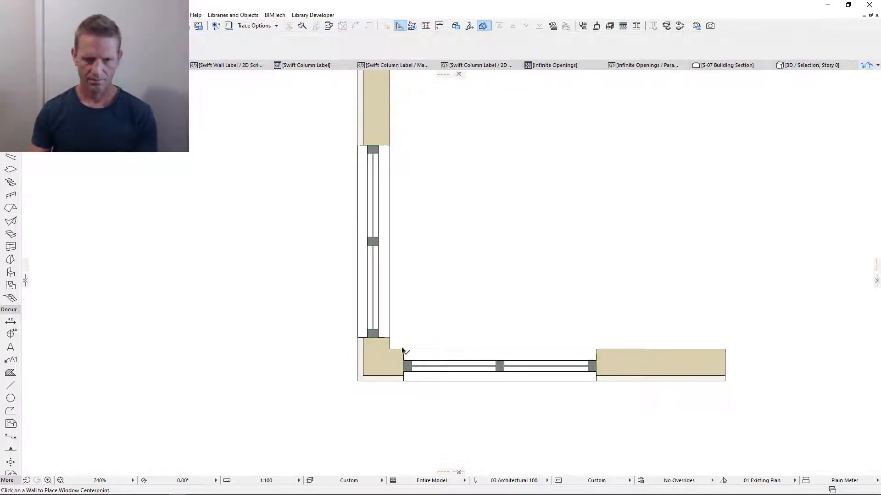
Enable Custom Corner Left with the Glass connection type on both placed windows
{"action": "left_click", "coordinate": [402, 350]}
{"action": "left_click", "coordinate": [389, 338], "text": "shift"}
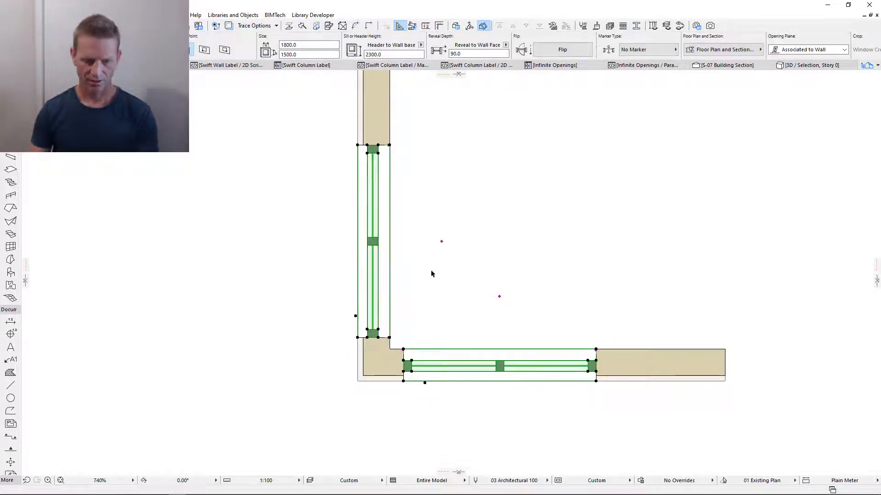
{"action": "key", "text": "ctrl+t"}
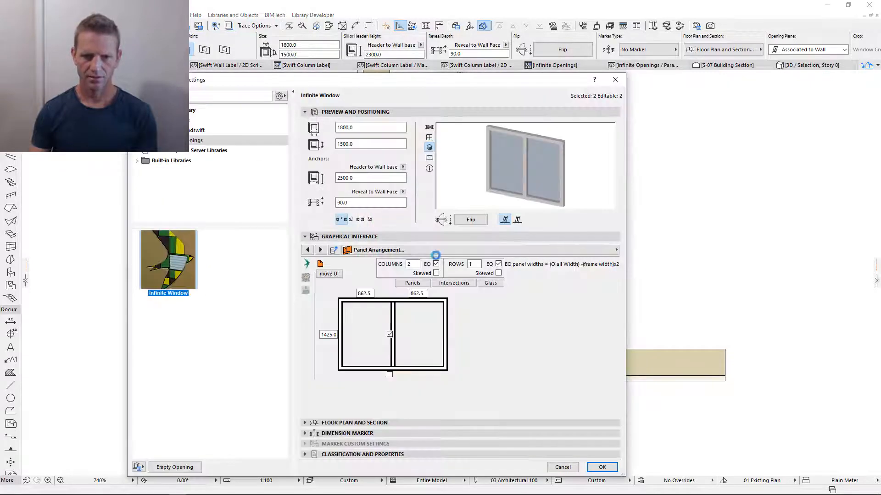
{"action": "left_click", "coordinate": [447, 253]}
{"action": "left_click", "coordinate": [644, 422]}
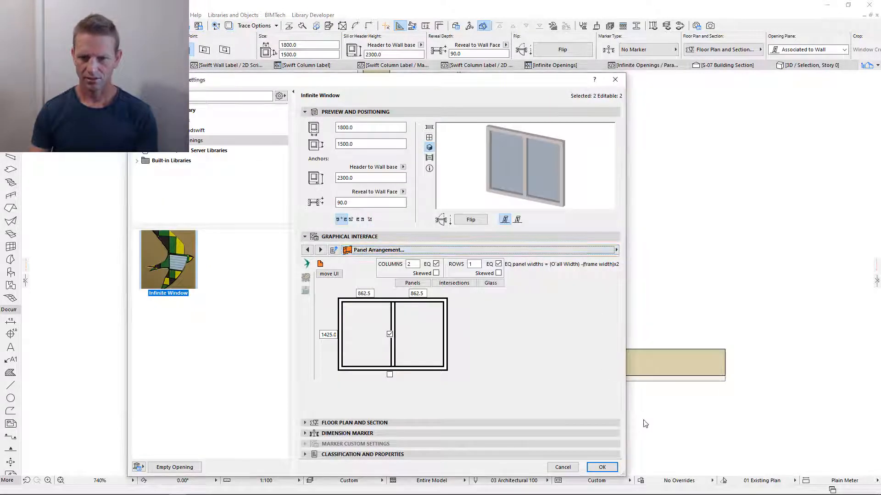
{"action": "left_click", "coordinate": [499, 252]}
{"action": "scroll", "coordinate": [660, 413], "scroll_direction": "down", "scroll_amount": 4}
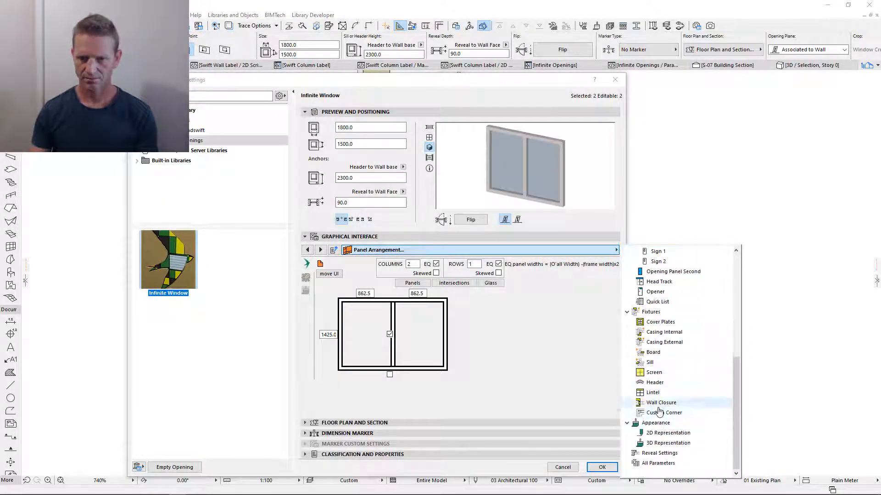
{"action": "left_click", "coordinate": [664, 413]}
{"action": "left_click", "coordinate": [408, 276]}
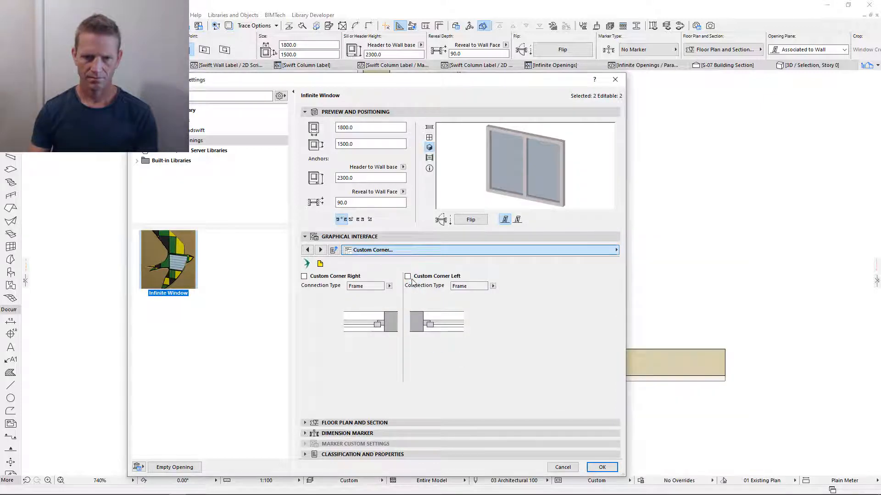
{"action": "left_click", "coordinate": [492, 286]}
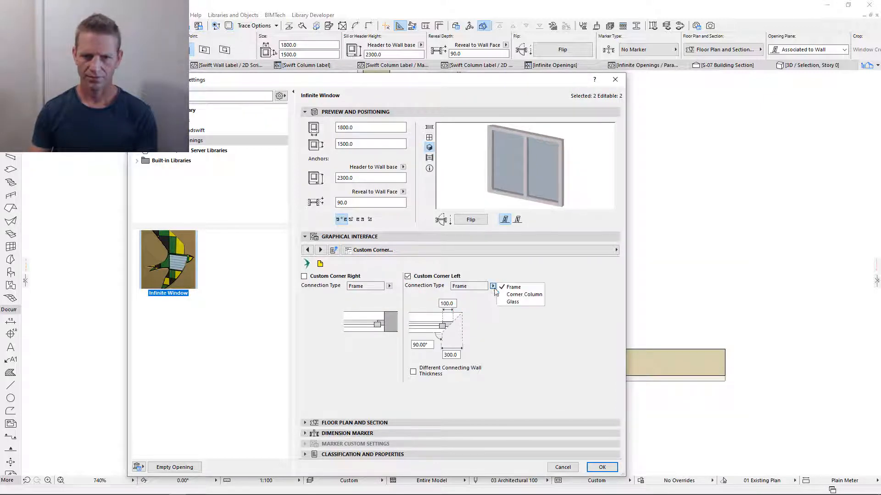
{"action": "left_click", "coordinate": [504, 305]}
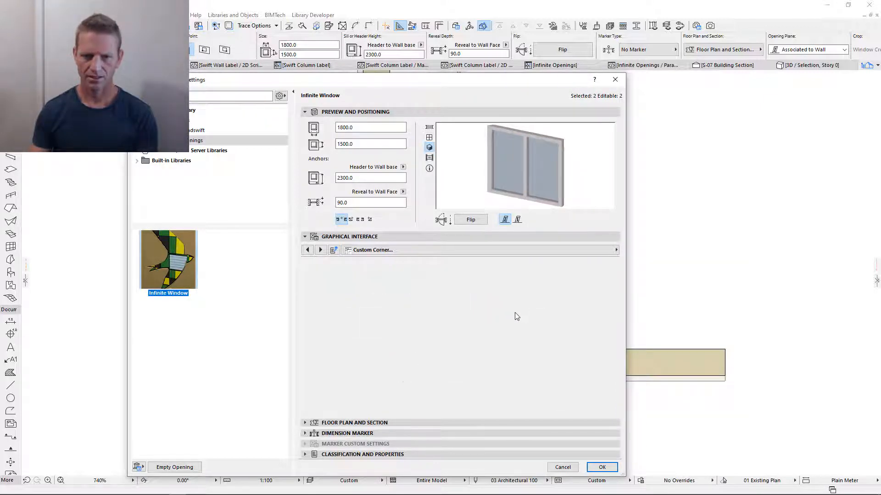
{"action": "left_click", "coordinate": [602, 467]}
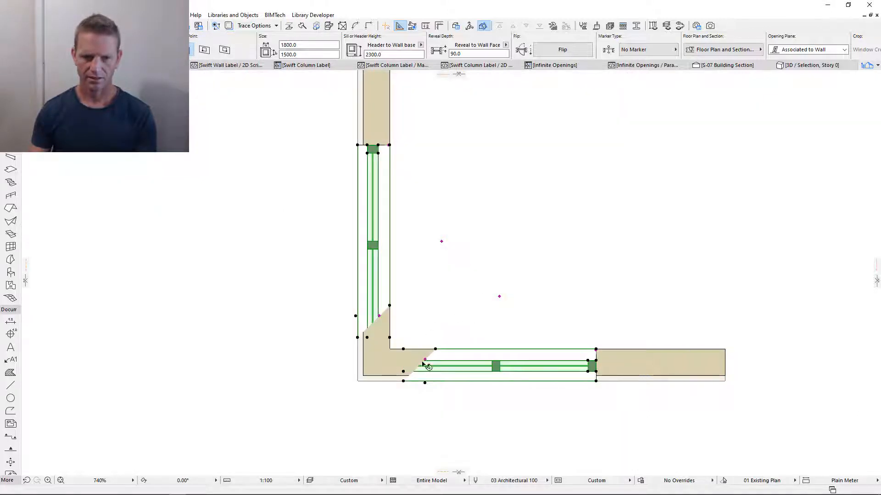
Move both windows along their walls so their corner ends meet at the outer wall corner
{"action": "key", "text": "ctrl+d"}
{"action": "left_click", "coordinate": [403, 381]}
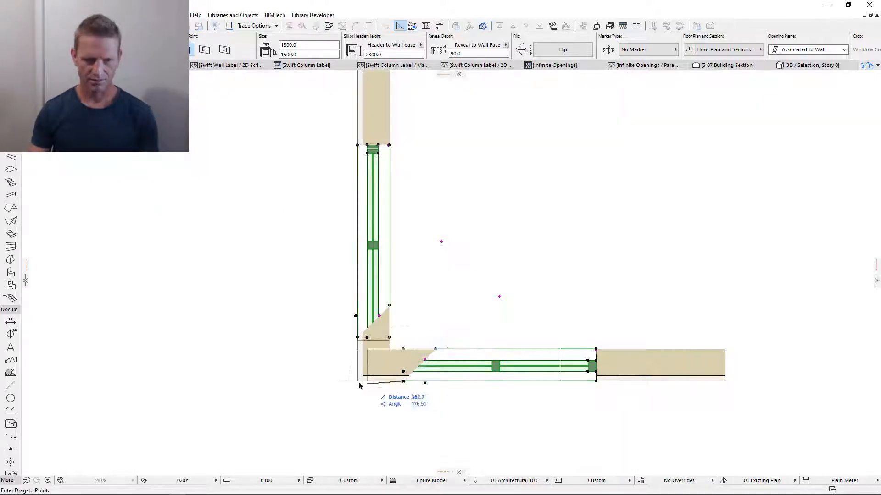
{"action": "left_click", "coordinate": [357, 381]}
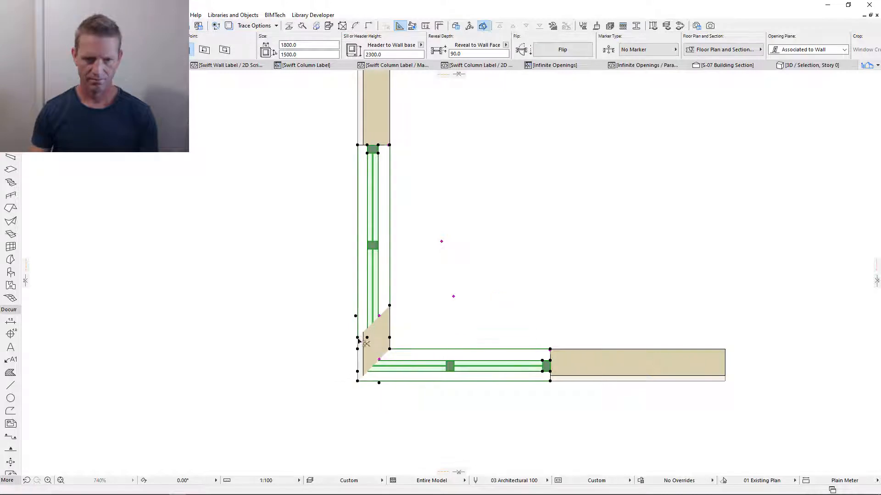
{"action": "key", "text": "ctrl+d"}
{"action": "left_click", "coordinate": [357, 337]}
{"action": "left_click", "coordinate": [357, 381]}
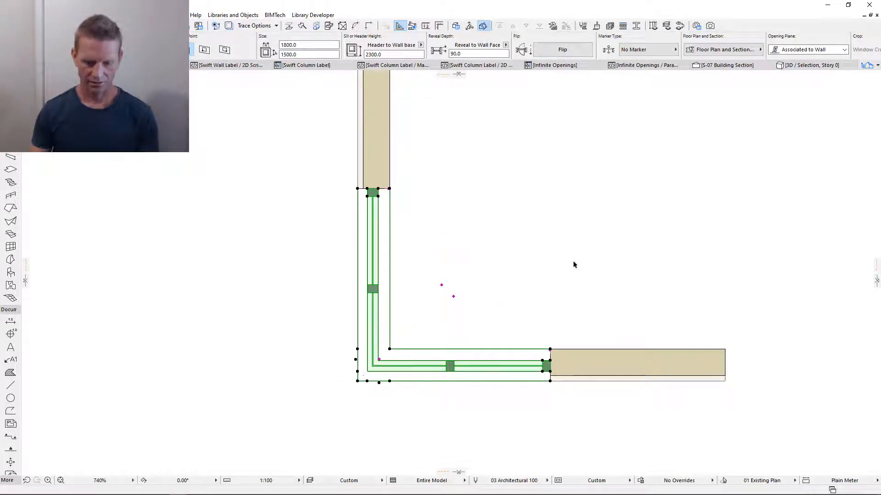
Show the walls and windows in 3D and examine the corner joint
{"action": "key", "text": "F5"}
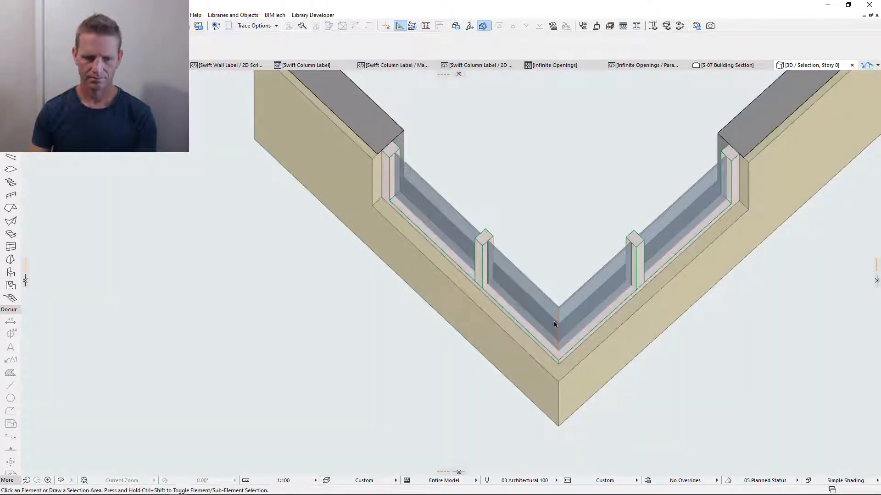
{"action": "middle_click_drag", "start_coordinate": [554, 325], "coordinate": [475, 301], "text": "shift"}
{"action": "middle_click_drag", "start_coordinate": [400, 274], "coordinate": [361, 265]}
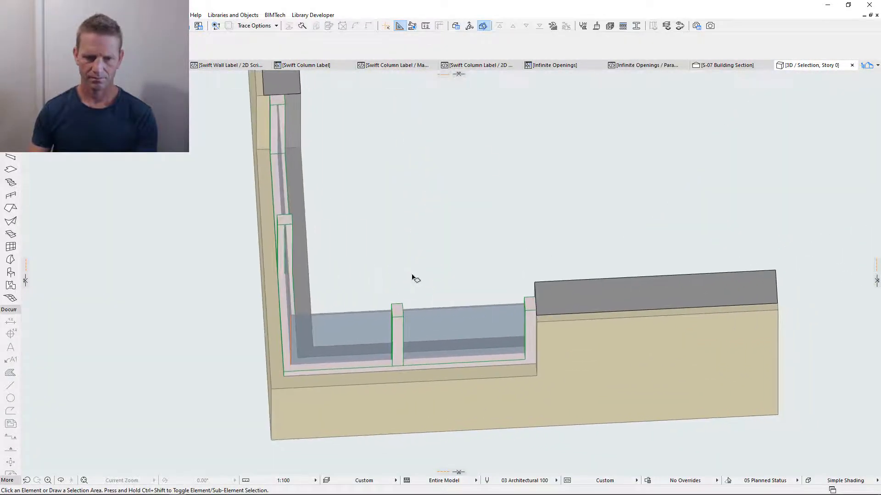
{"action": "middle_click_drag", "start_coordinate": [441, 280], "coordinate": [473, 276]}
{"action": "scroll", "coordinate": [472, 272], "scroll_direction": "down", "scroll_amount": 2}
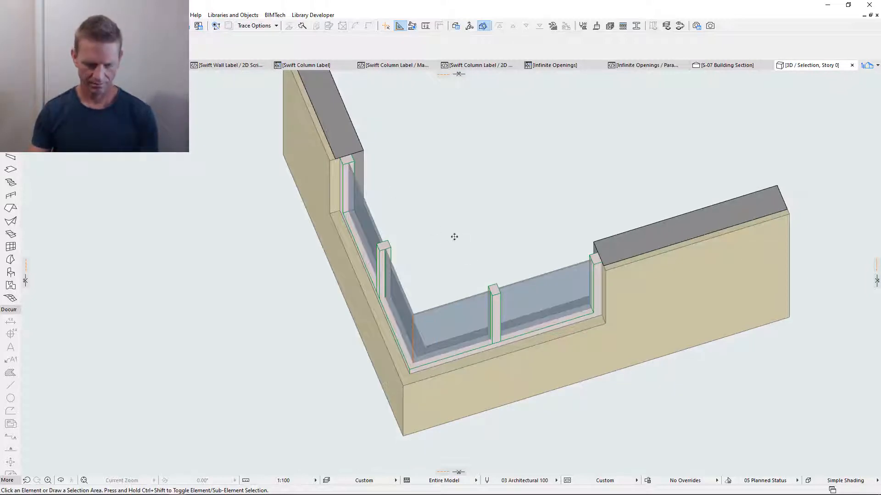
Change the right-hand panel of both selected windows from Fixed to Window - Sliding X in the operable elements settings
{"action": "left_click", "coordinate": [385, 259]}
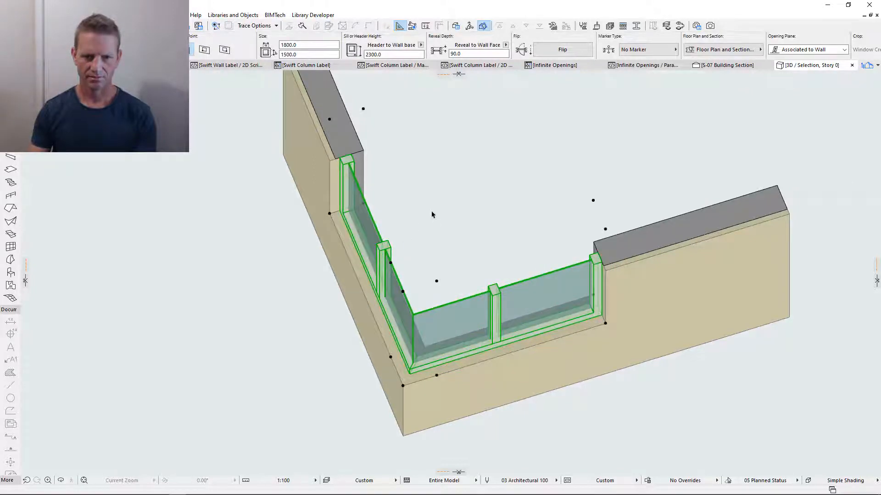
{"action": "key", "text": "ctrl+d"}
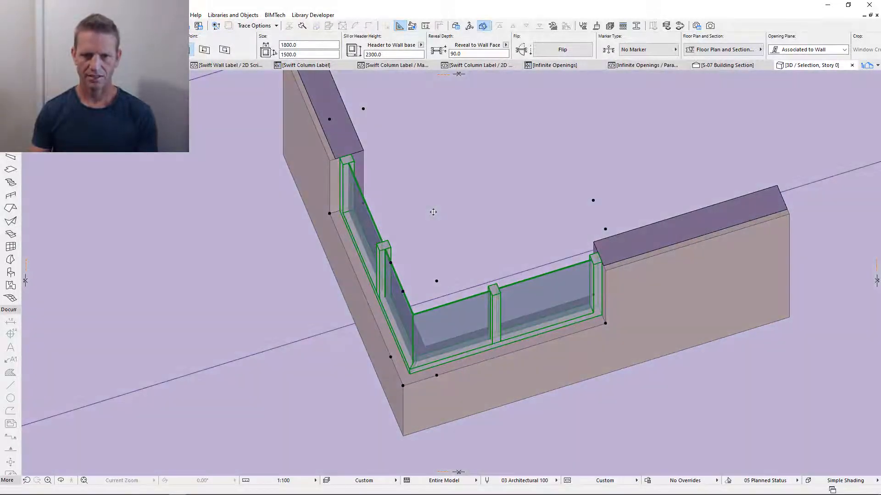
{"action": "key", "text": "Escape"}
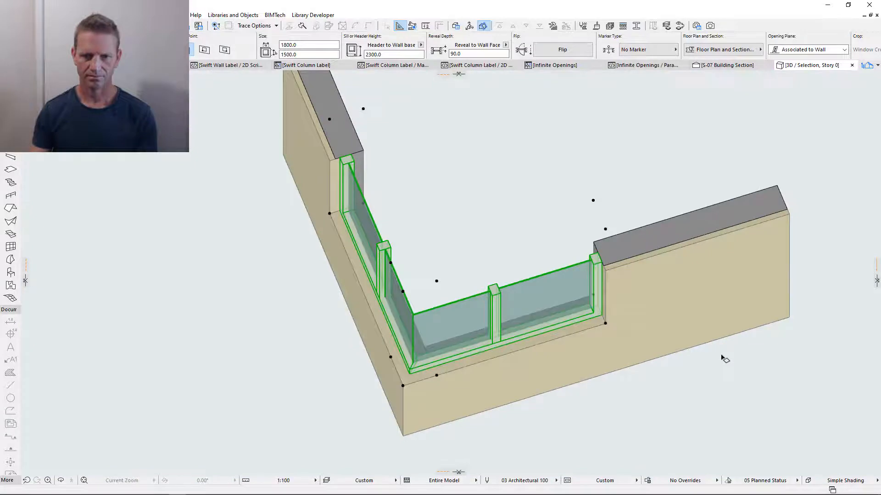
{"action": "key", "text": "ctrl+t"}
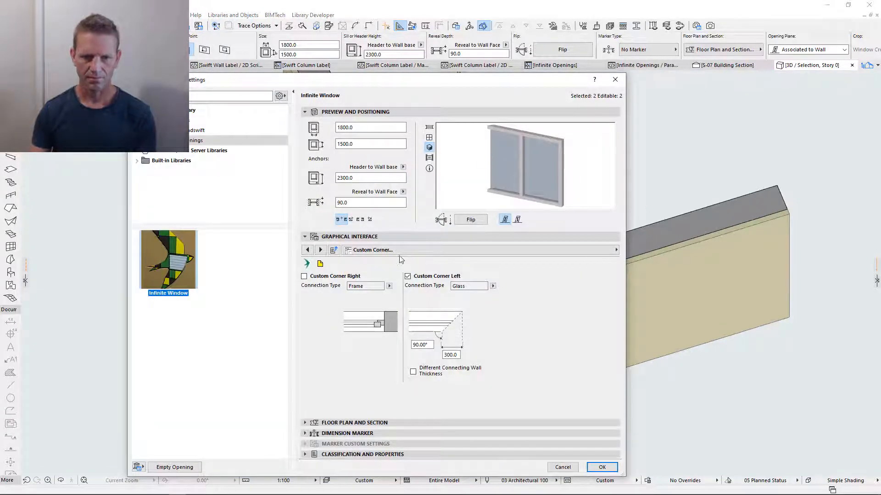
{"action": "left_click", "coordinate": [399, 250]}
{"action": "scroll", "coordinate": [680, 335], "scroll_direction": "down", "scroll_amount": 2}
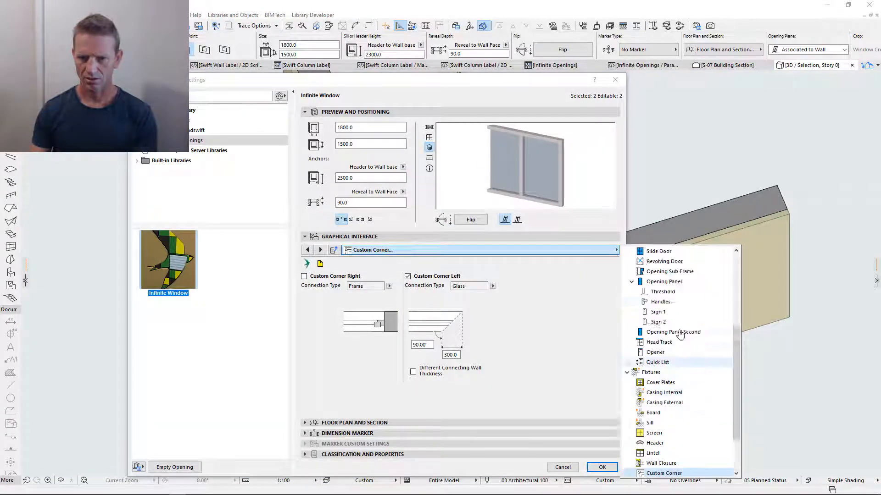
{"action": "scroll", "coordinate": [680, 335], "scroll_direction": "up", "scroll_amount": 1}
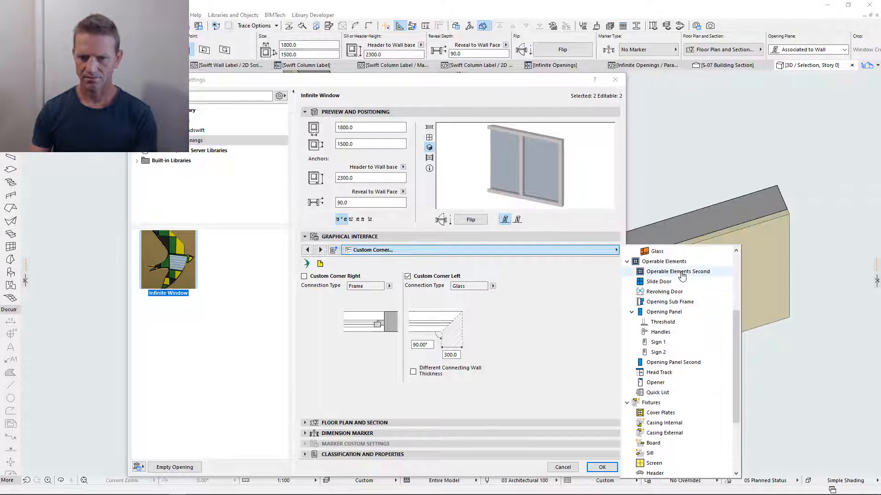
{"action": "left_click", "coordinate": [665, 261]}
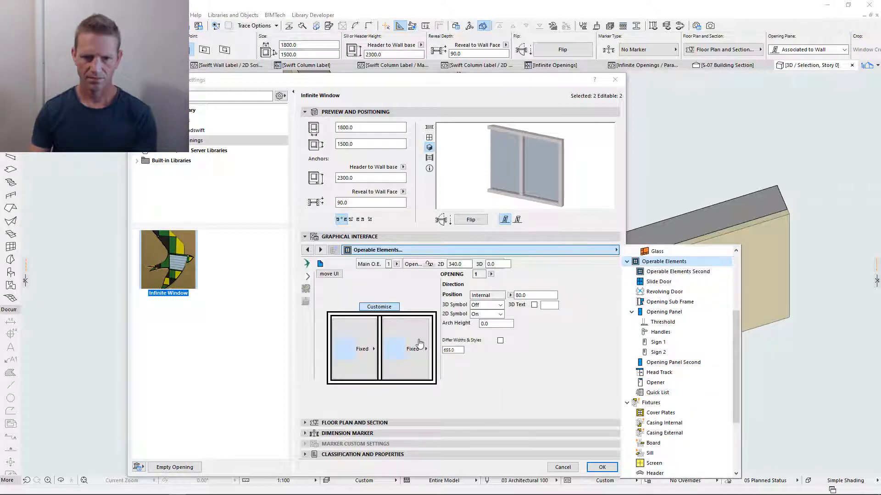
{"action": "left_click", "coordinate": [419, 343]}
{"action": "left_click", "coordinate": [409, 348]}
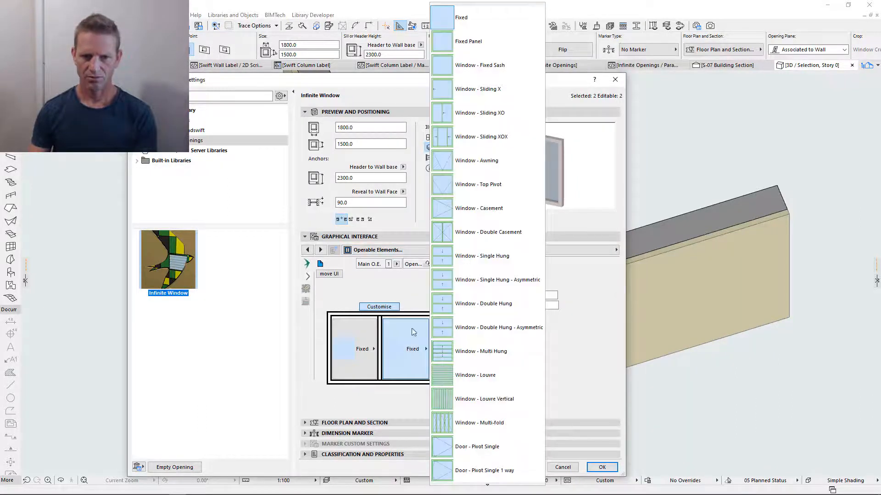
{"action": "left_click", "coordinate": [479, 89]}
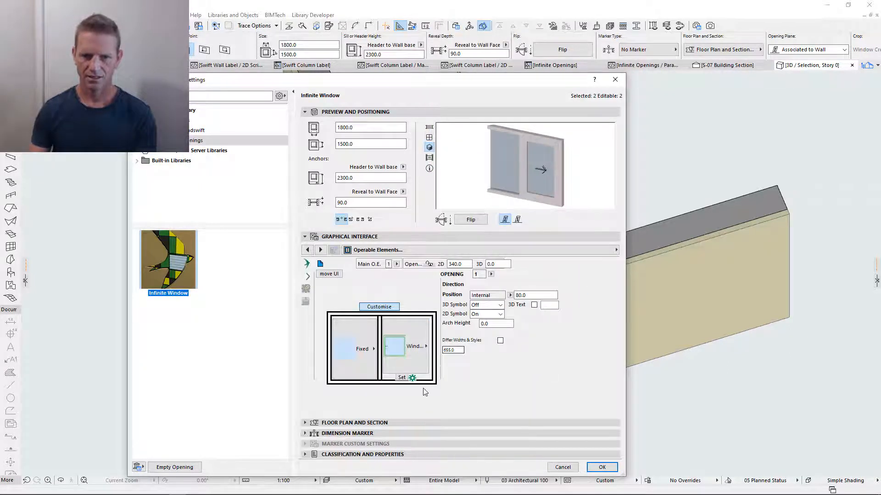
Set the sliding panel's direction to Left and its position to Internal, and apply the settings to both windows
{"action": "left_click", "coordinate": [402, 379]}
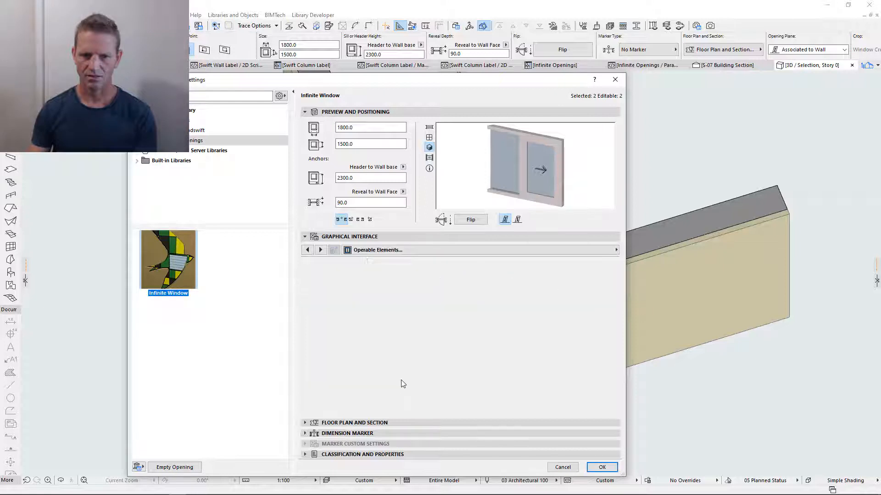
{"action": "left_click", "coordinate": [510, 285]}
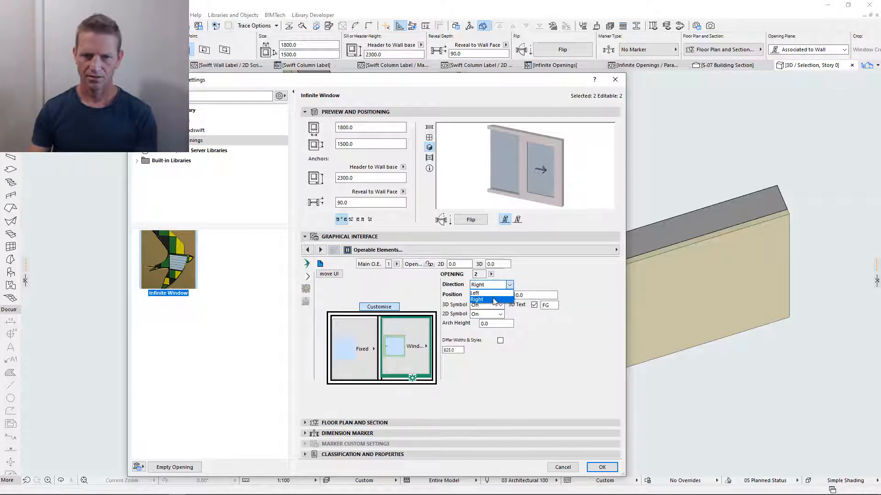
{"action": "left_click", "coordinate": [495, 300]}
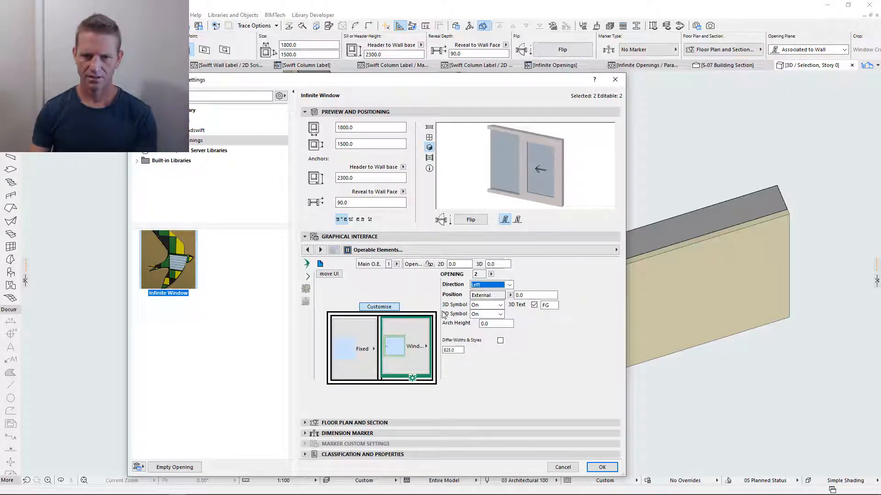
{"action": "left_click", "coordinate": [510, 295]}
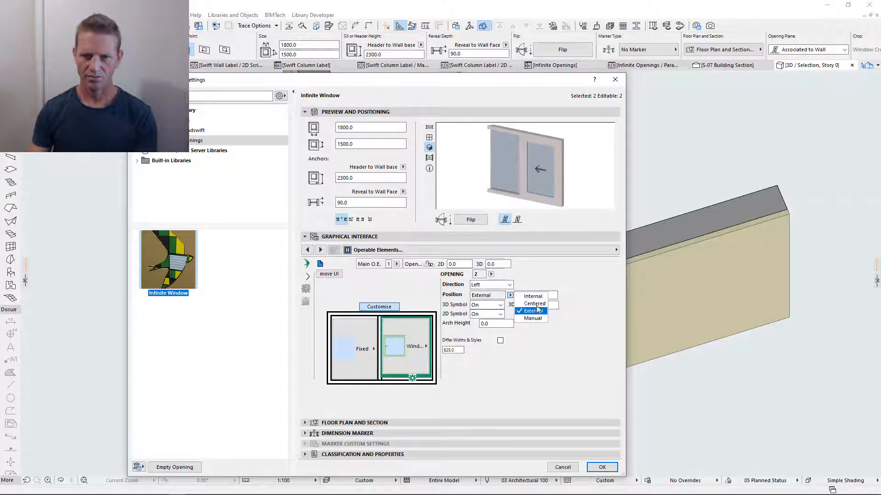
{"action": "left_click", "coordinate": [534, 297]}
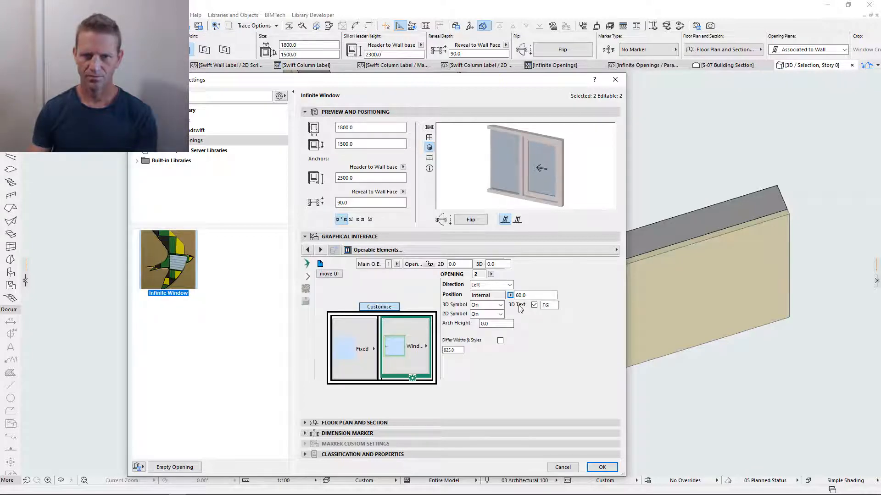
{"action": "left_click", "coordinate": [601, 467]}
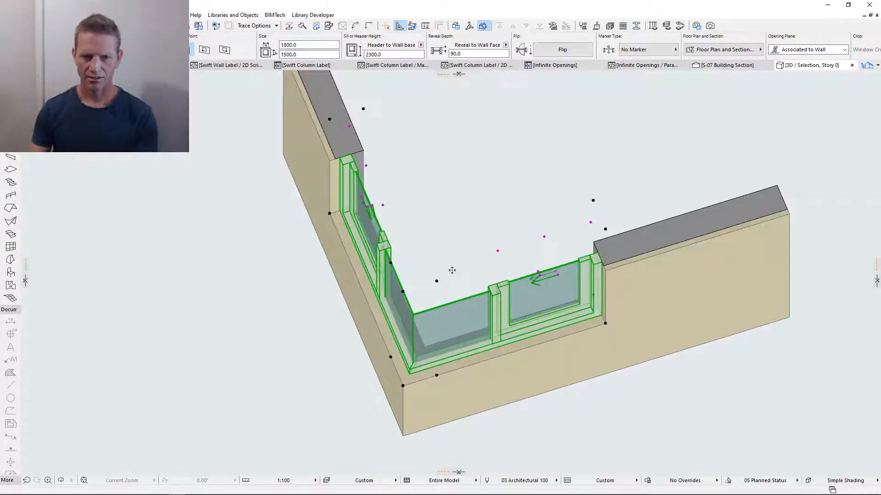
Remove the mullion between the two panels in the panel arrangement of both windows
{"action": "scroll", "coordinate": [452, 270], "scroll_direction": "up", "scroll_amount": 2}
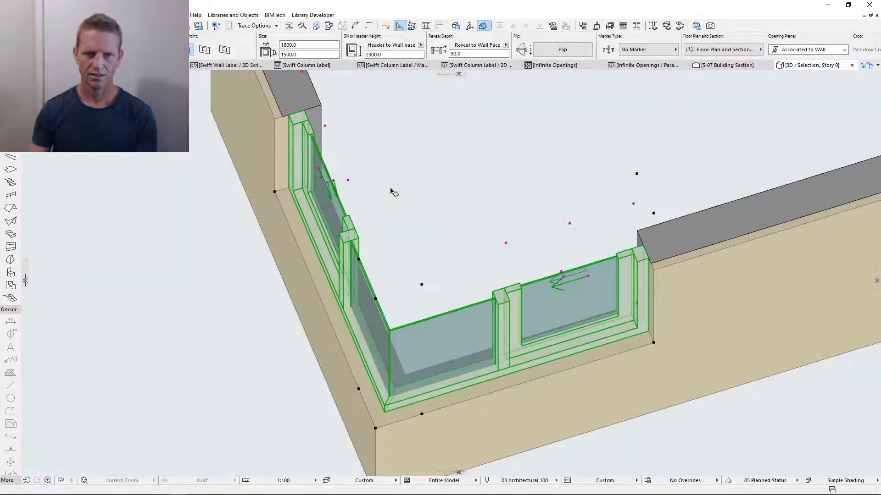
{"action": "key", "text": "ctrl+t"}
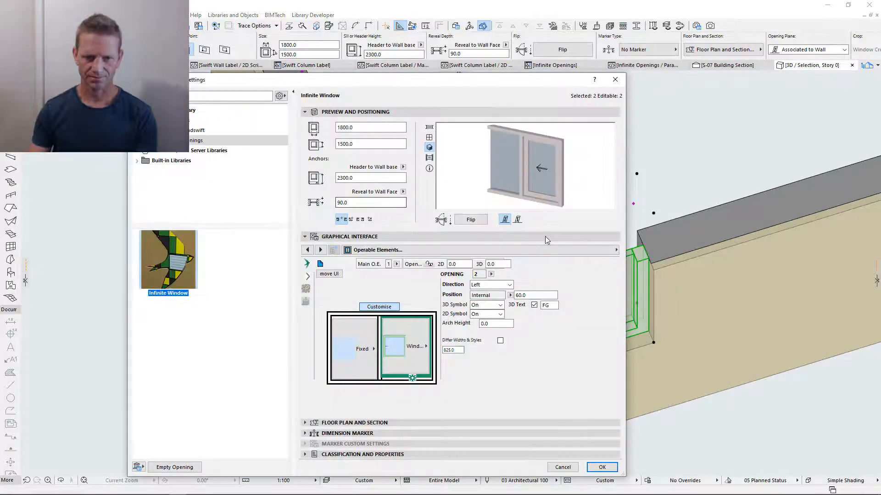
{"action": "left_click", "coordinate": [403, 252]}
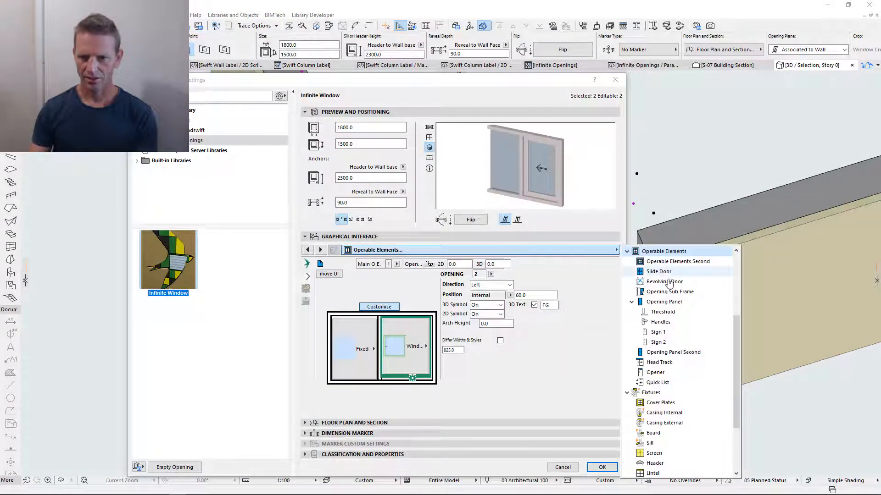
{"action": "scroll", "coordinate": [666, 327], "scroll_direction": "up", "scroll_amount": 3}
{"action": "left_click", "coordinate": [668, 311]}
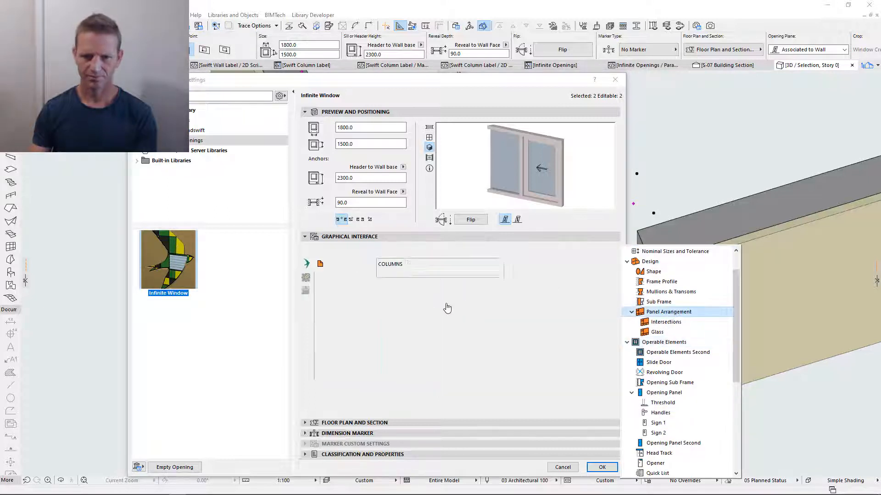
{"action": "left_click", "coordinate": [392, 334]}
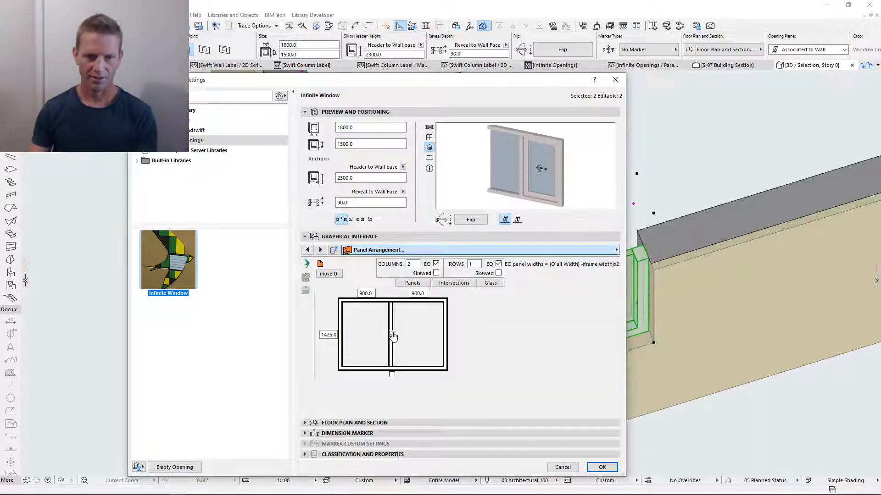
{"action": "left_click", "coordinate": [602, 467]}
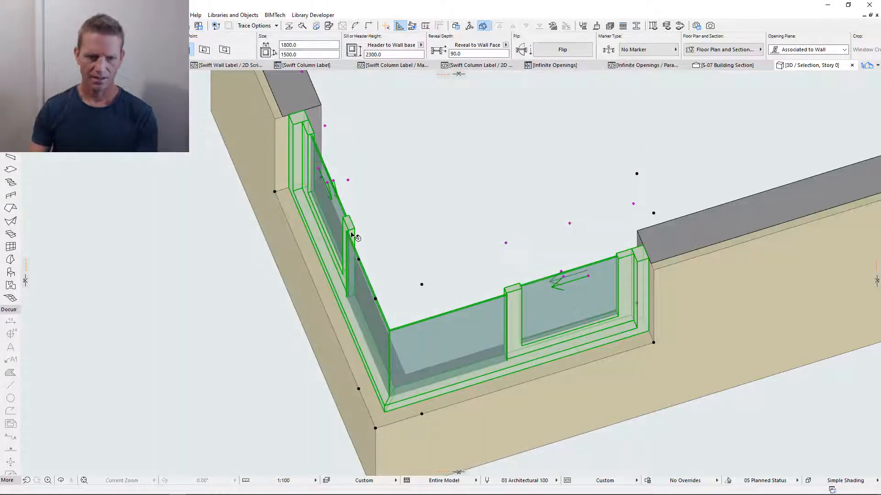
Check the panel junction in 3D and restore the mullion between the two panels of both windows
{"action": "scroll", "coordinate": [343, 241], "scroll_direction": "up", "scroll_amount": 4}
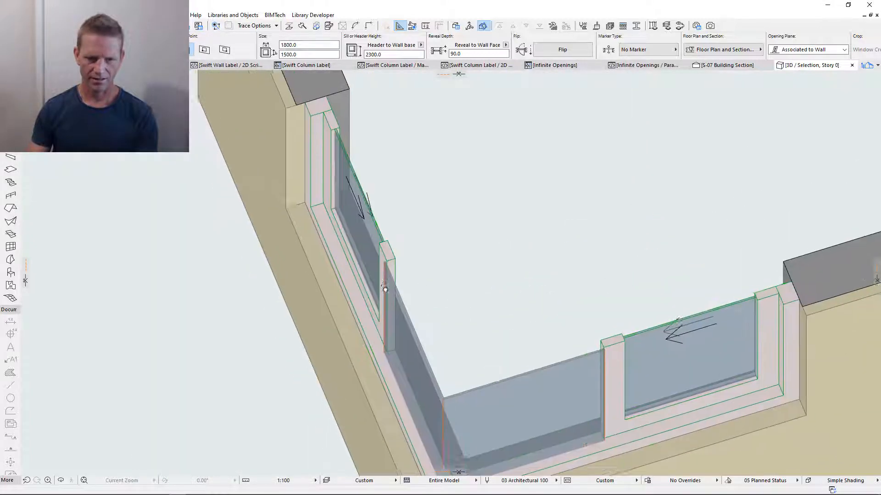
{"action": "scroll", "coordinate": [391, 299], "scroll_direction": "up", "scroll_amount": 4}
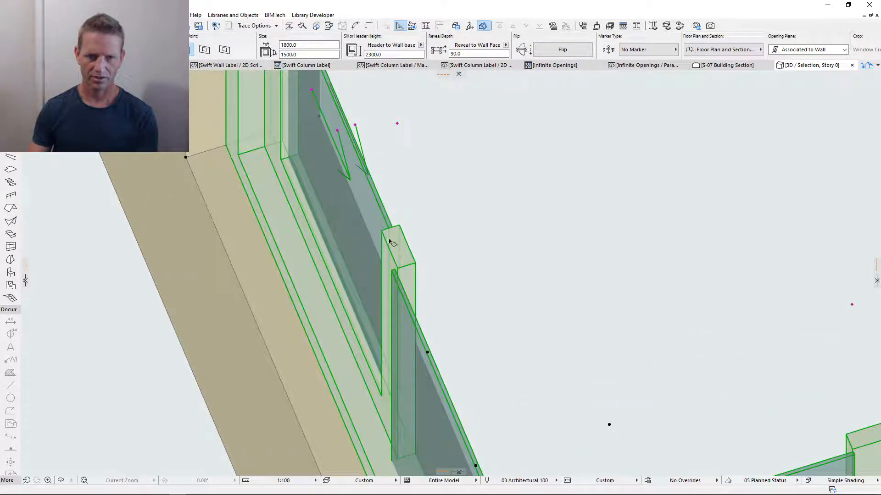
{"action": "scroll", "coordinate": [418, 294], "scroll_direction": "down", "scroll_amount": 8}
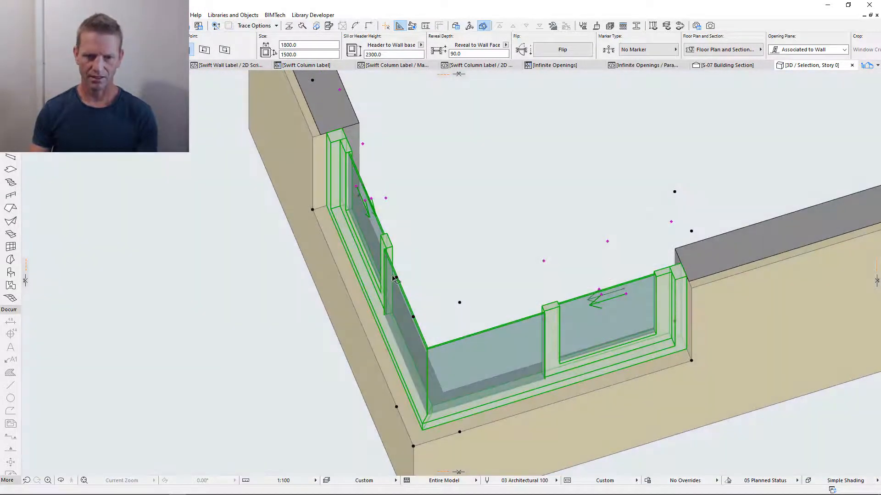
{"action": "double_click", "coordinate": [411, 273]}
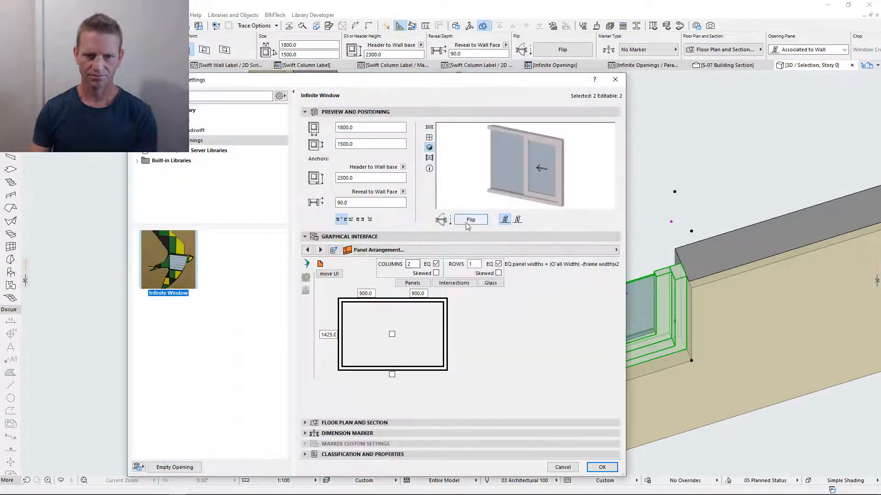
{"action": "left_click", "coordinate": [392, 335]}
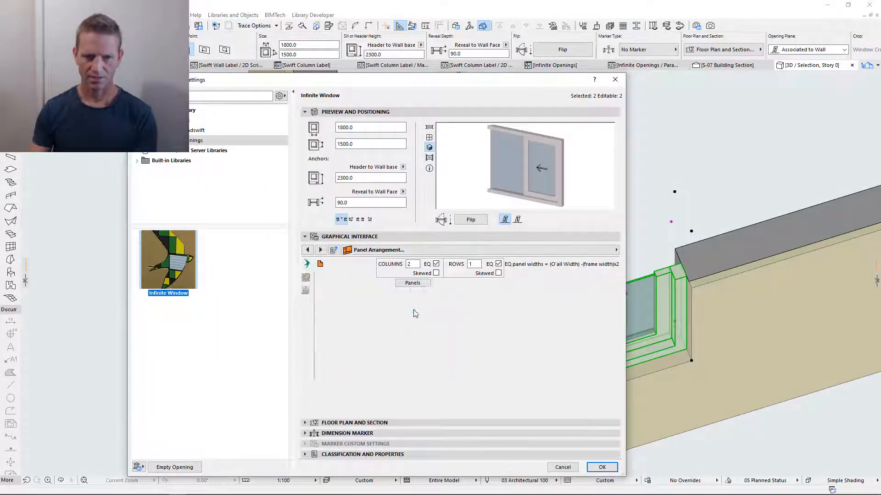
Turn off Match Frame for the mullions and set the mullion depth to 50
{"action": "left_click", "coordinate": [407, 251]}
{"action": "scroll", "coordinate": [624, 280], "scroll_direction": "up", "scroll_amount": 3}
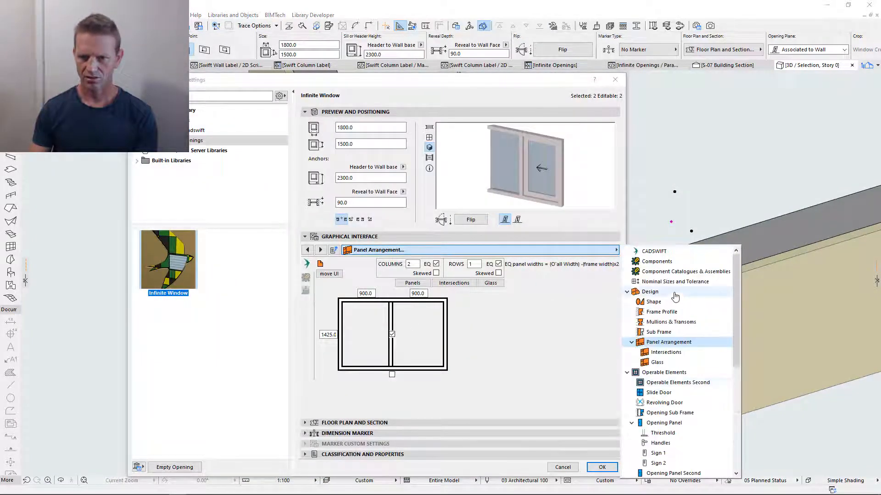
{"action": "left_click", "coordinate": [663, 323]}
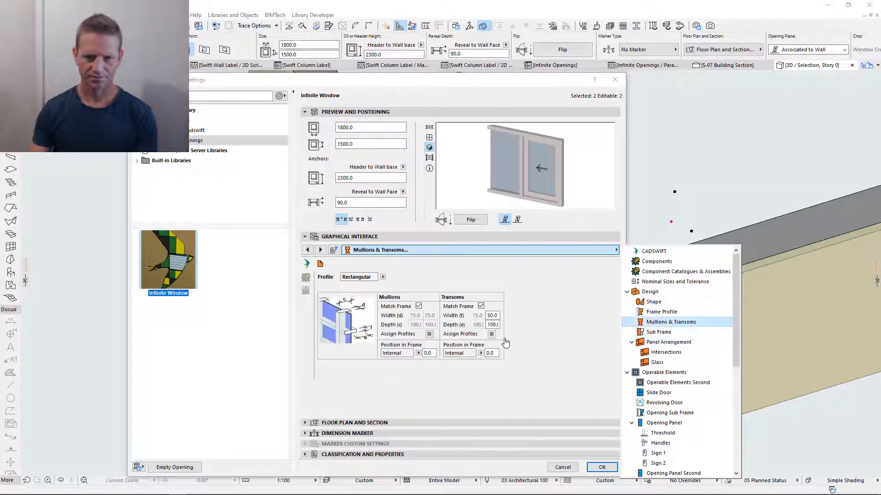
{"action": "left_click", "coordinate": [418, 307]}
{"action": "left_click", "coordinate": [418, 306]}
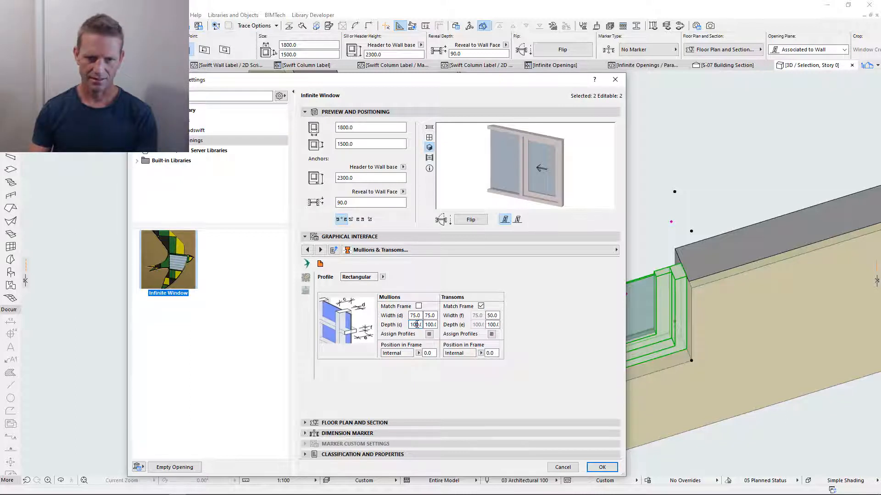
{"action": "type", "text": "50"}
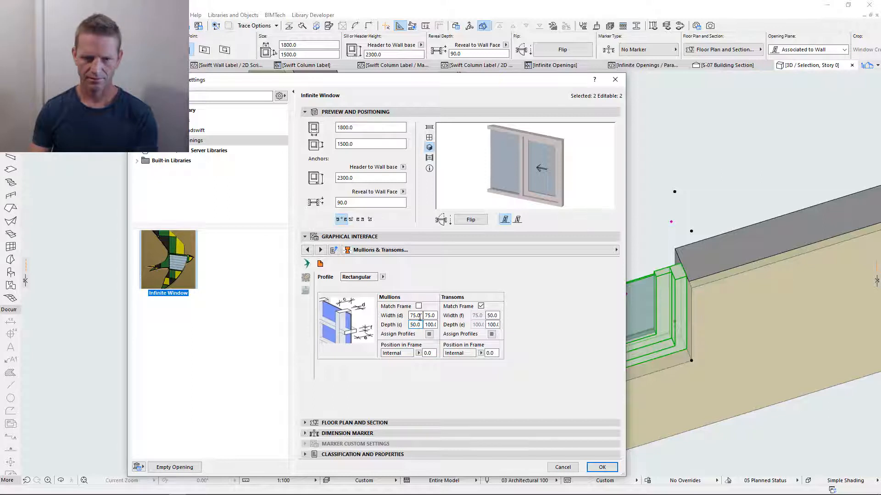
{"action": "key", "text": "Return"}
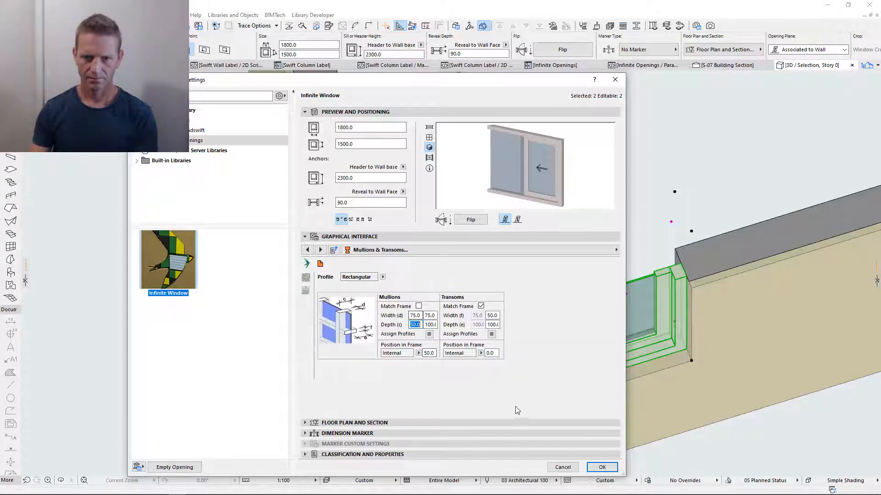
Set the mullions' position in frame to External and apply the settings to both windows
{"action": "left_click", "coordinate": [419, 354]}
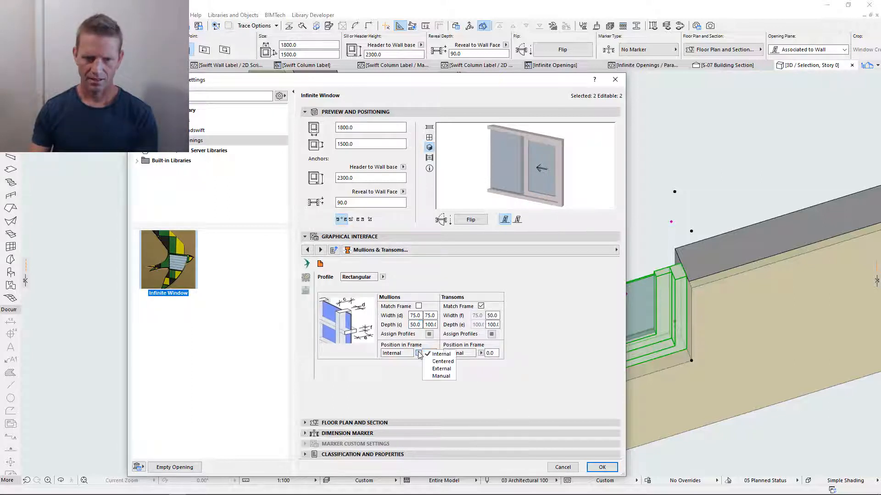
{"action": "left_click", "coordinate": [441, 369]}
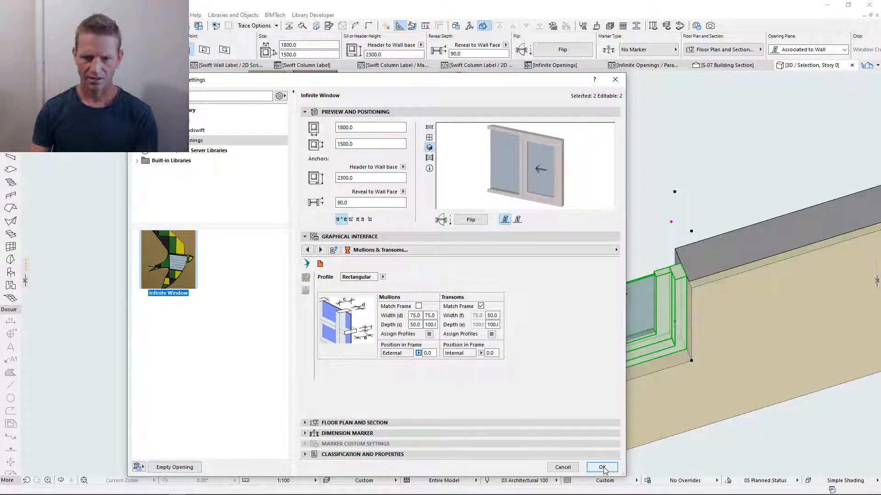
{"action": "left_click", "coordinate": [602, 468]}
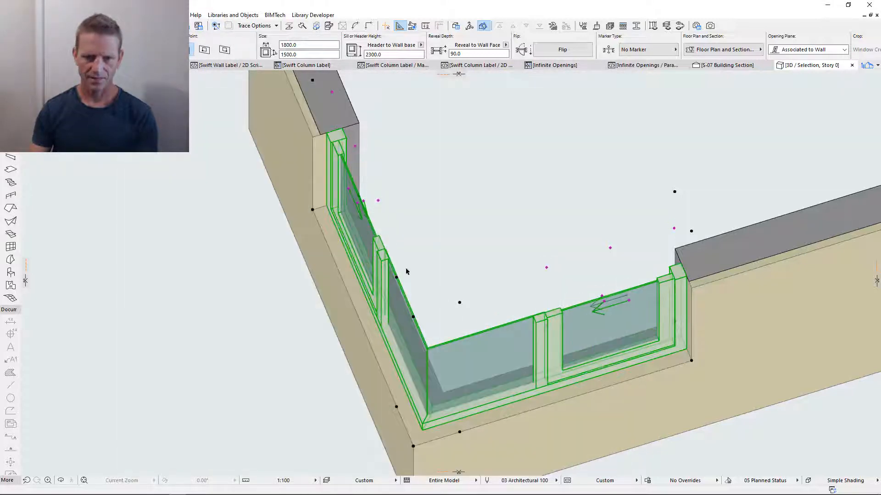
{"action": "scroll", "coordinate": [377, 240], "scroll_direction": "up", "scroll_amount": 2}
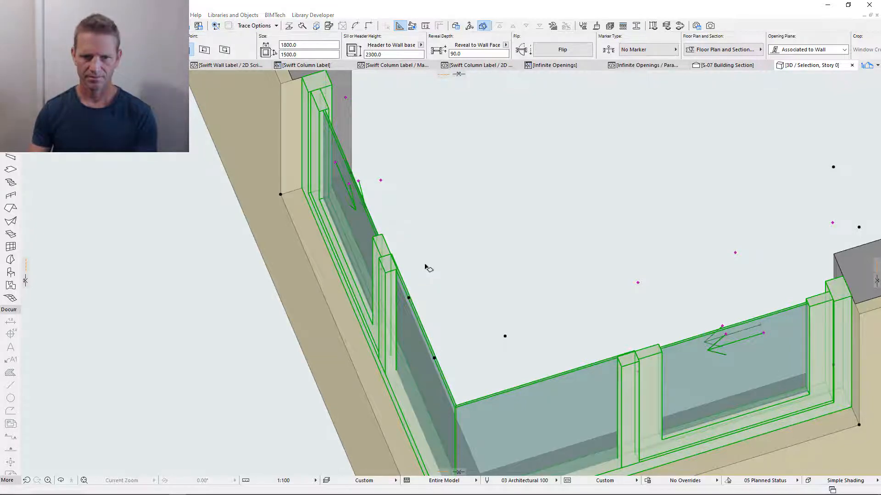
Set the position of the sliding panel (opening 2) to Manual with a value of 50 and apply it to both windows
{"action": "key", "text": "ctrl+t"}
{"action": "left_click", "coordinate": [453, 251]}
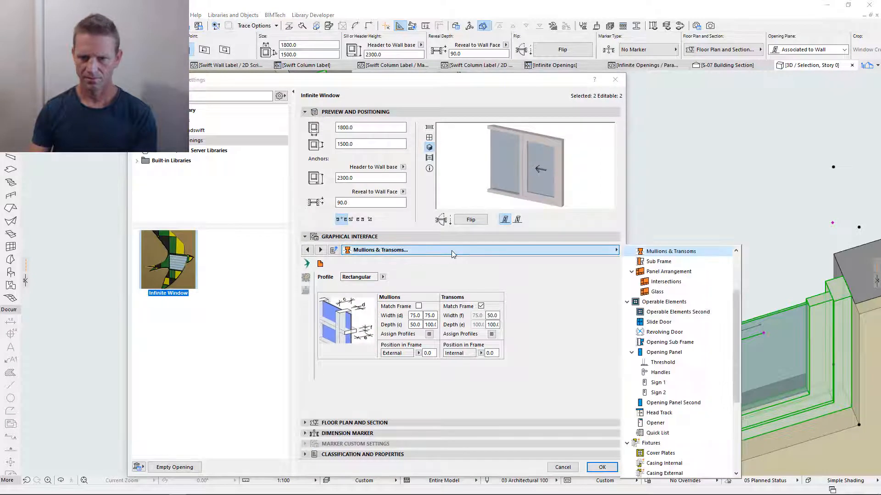
{"action": "left_click", "coordinate": [664, 302]}
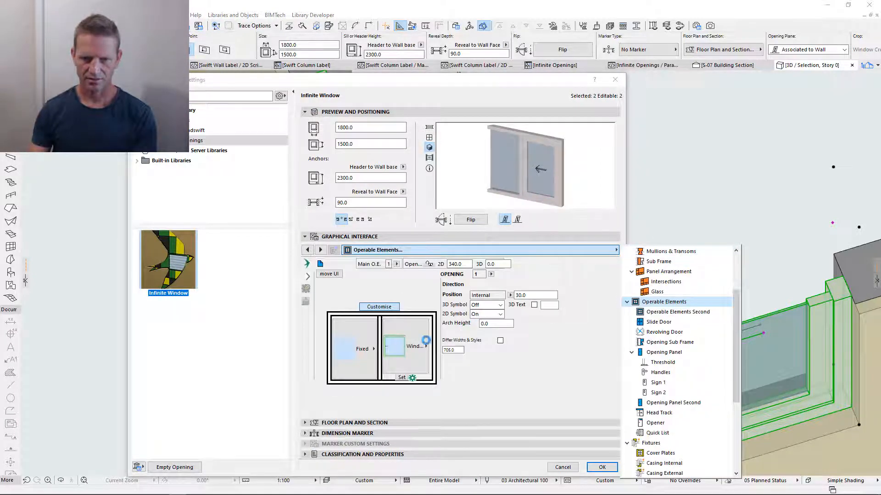
{"action": "left_click", "coordinate": [402, 379]}
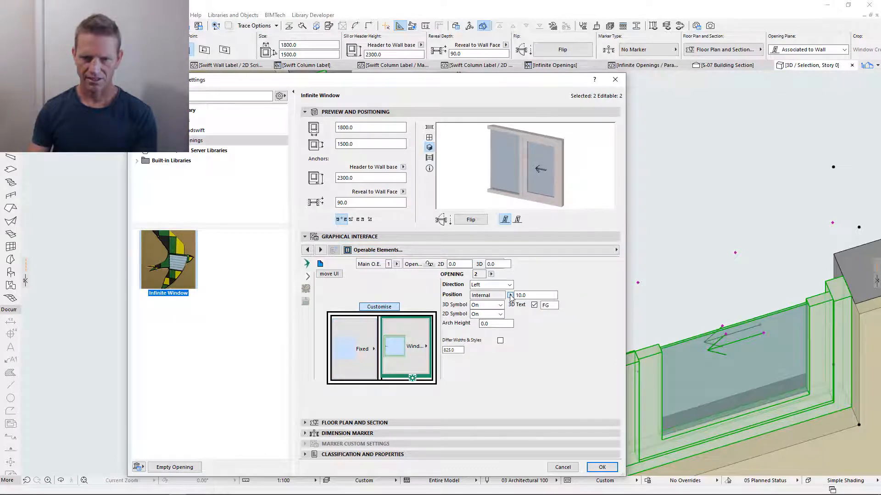
{"action": "left_click", "coordinate": [510, 295]}
{"action": "left_click", "coordinate": [533, 317]}
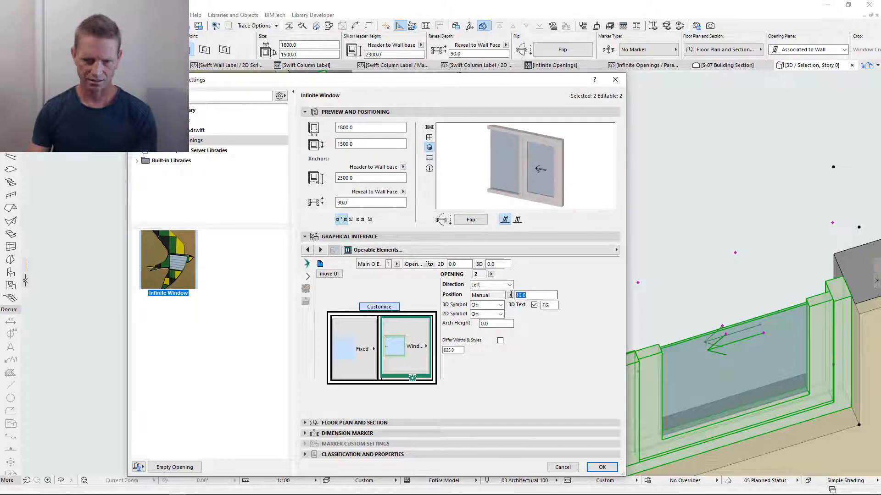
{"action": "type", "text": "50"}
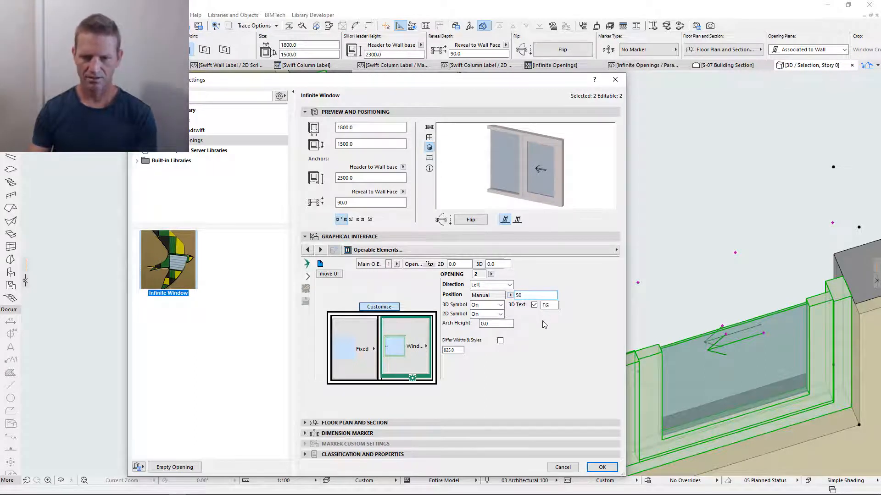
{"action": "key", "text": "Return"}
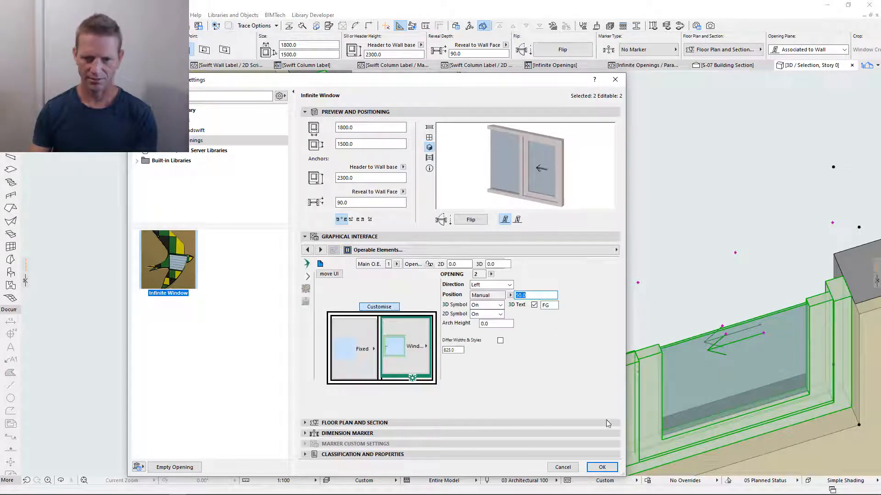
{"action": "left_click", "coordinate": [610, 464]}
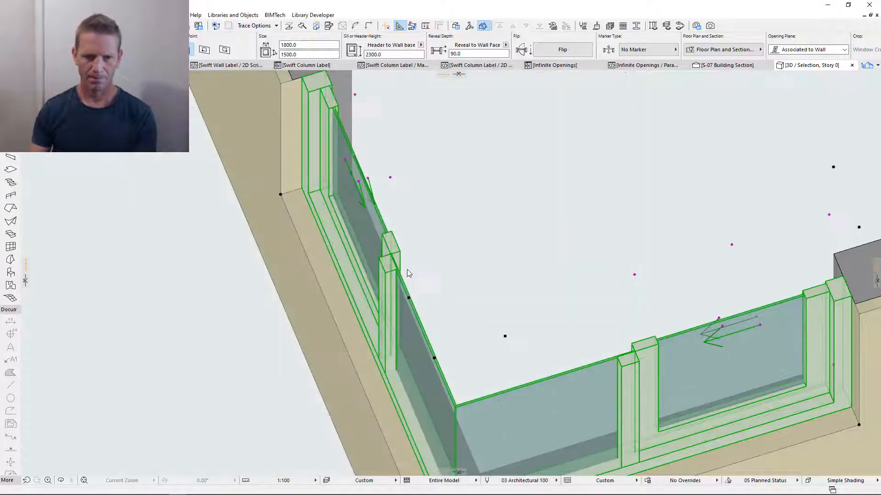
{"action": "scroll", "coordinate": [392, 257], "scroll_direction": "up", "scroll_amount": 5}
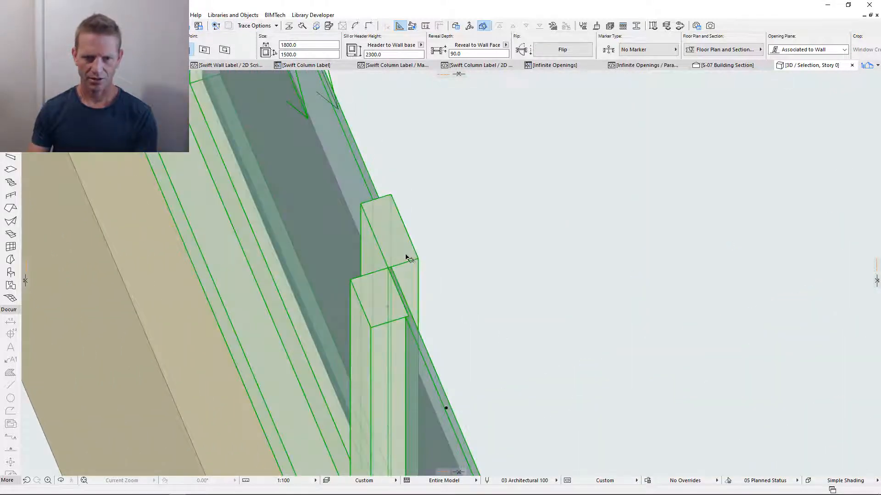
{"action": "scroll", "coordinate": [424, 262], "scroll_direction": "down", "scroll_amount": 5}
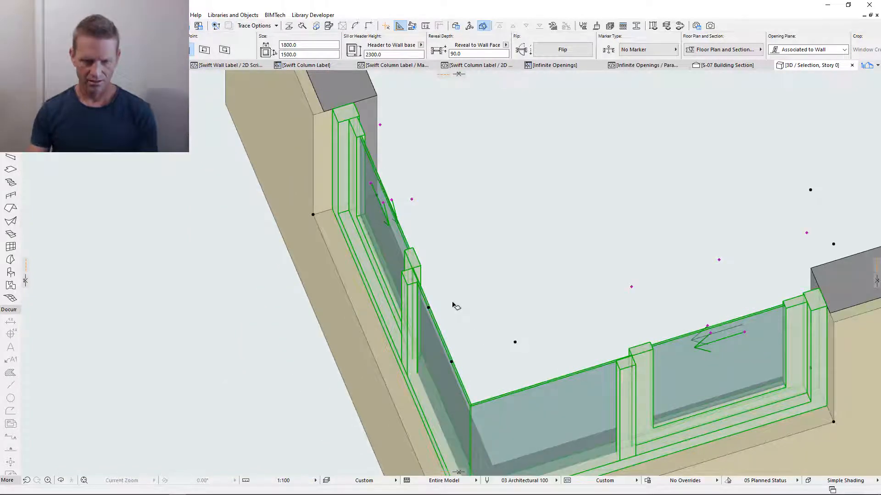
Try positioning the primary glass at External in the frame profile of both windows and inspect the mullion junction
{"action": "key", "text": "ctrl+t"}
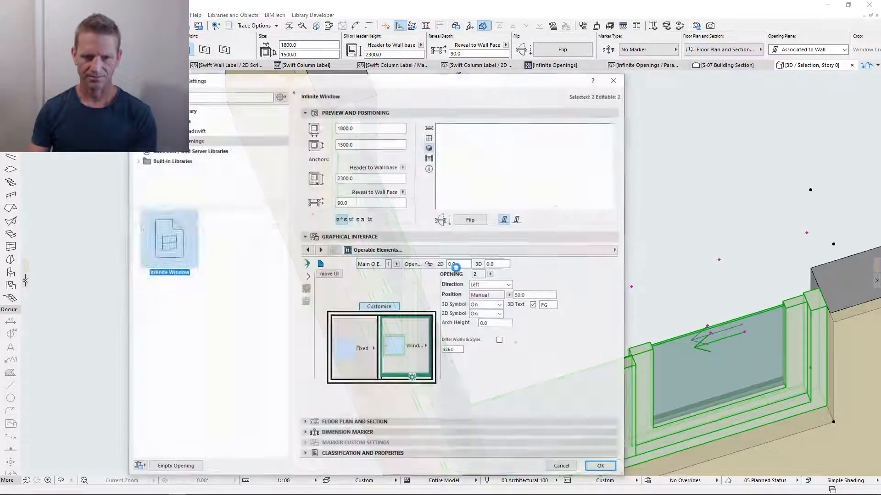
{"action": "left_click", "coordinate": [452, 252]}
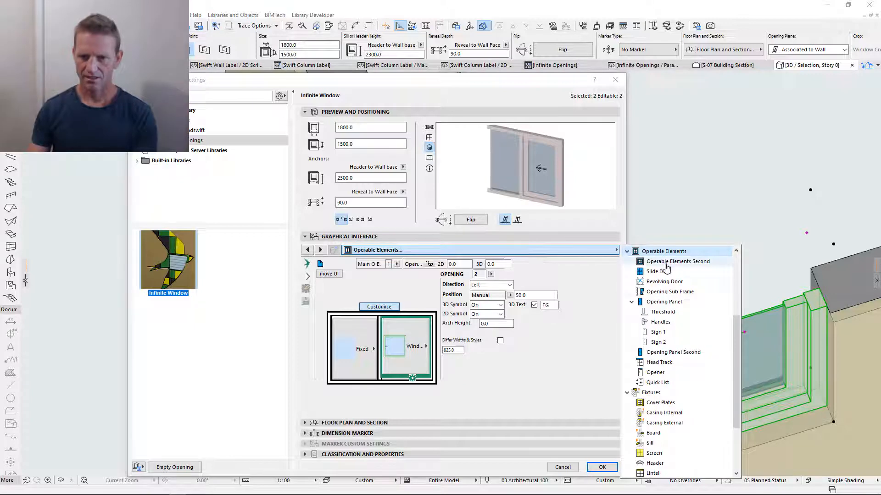
{"action": "scroll", "coordinate": [651, 289], "scroll_direction": "up", "scroll_amount": 3}
{"action": "left_click", "coordinate": [657, 282]}
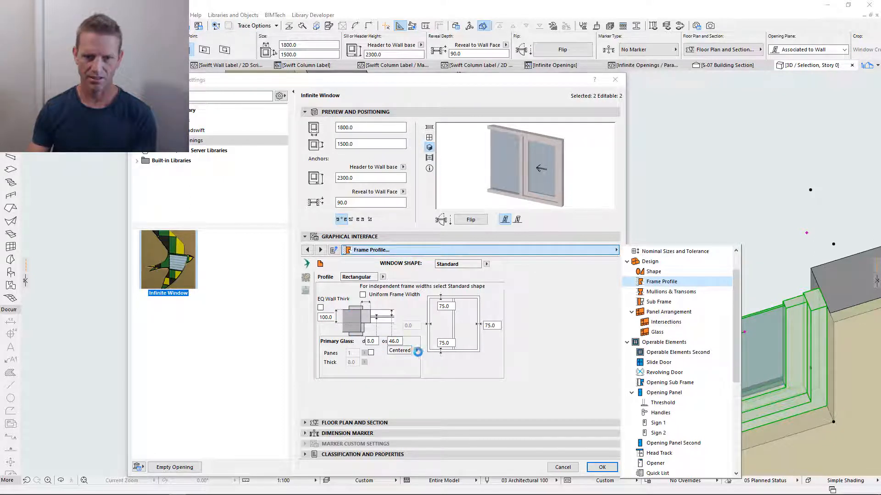
{"action": "left_click", "coordinate": [416, 351]}
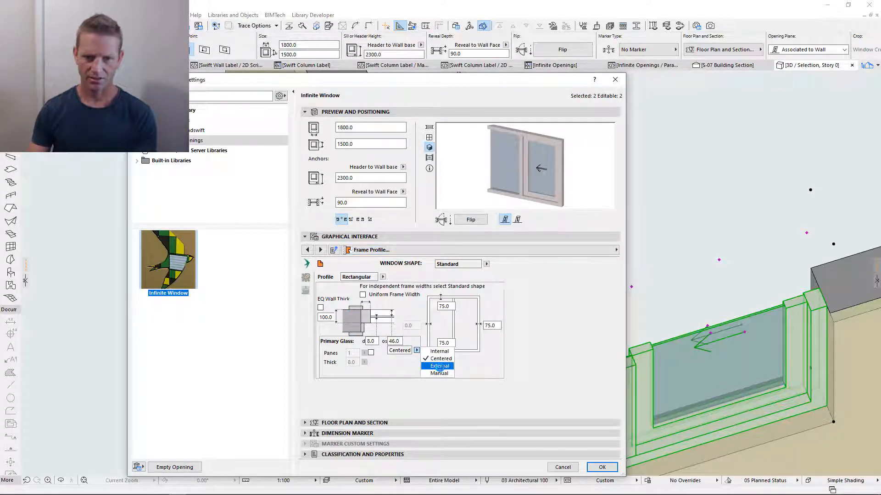
{"action": "left_click", "coordinate": [440, 366]}
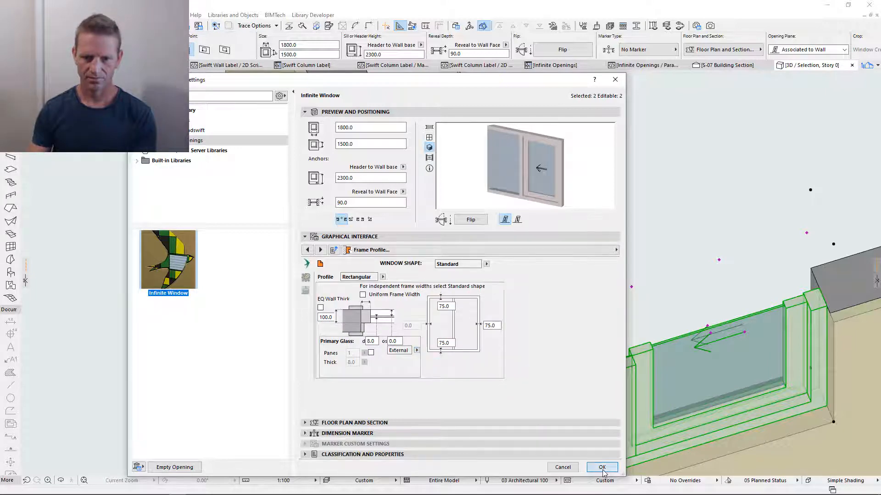
{"action": "left_click", "coordinate": [602, 467]}
{"action": "scroll", "coordinate": [414, 290], "scroll_direction": "up", "scroll_amount": 6}
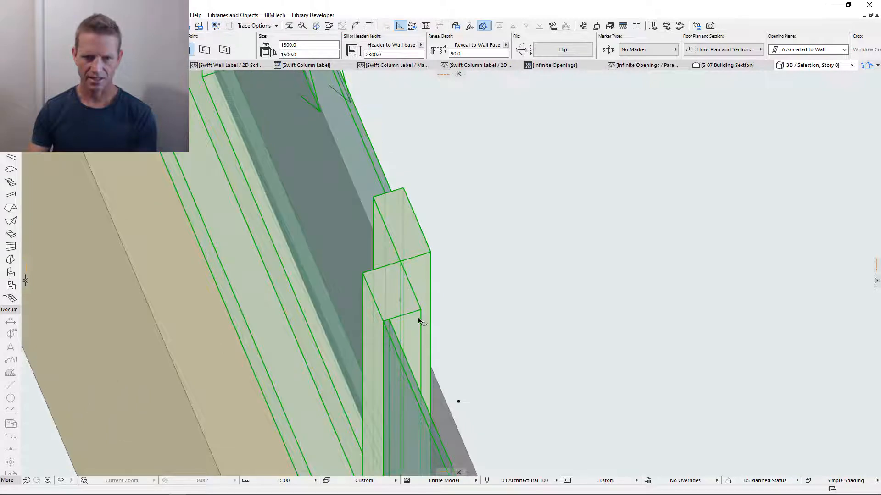
{"action": "scroll", "coordinate": [419, 319], "scroll_direction": "down", "scroll_amount": 4}
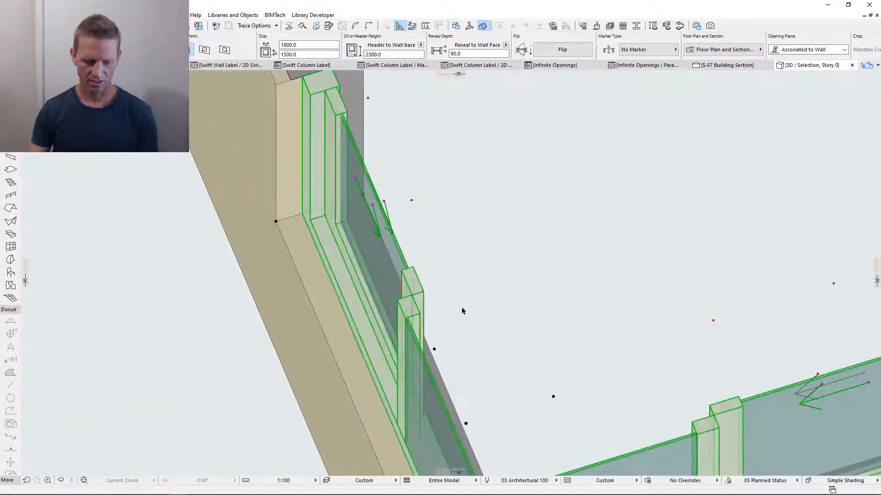
Set the primary glass position to Manual with an offset of 25 in the frame profile, apply it, and inspect the corner window
{"action": "key", "text": "ctrl+t"}
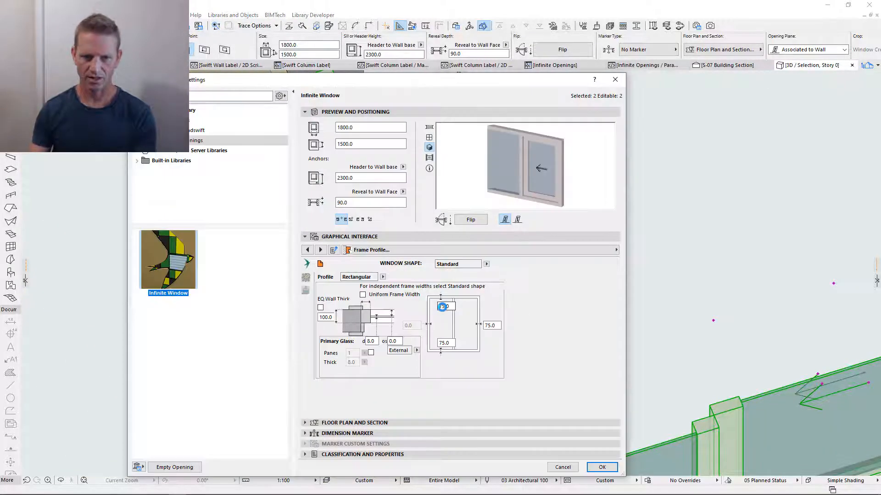
{"action": "left_click", "coordinate": [415, 351]}
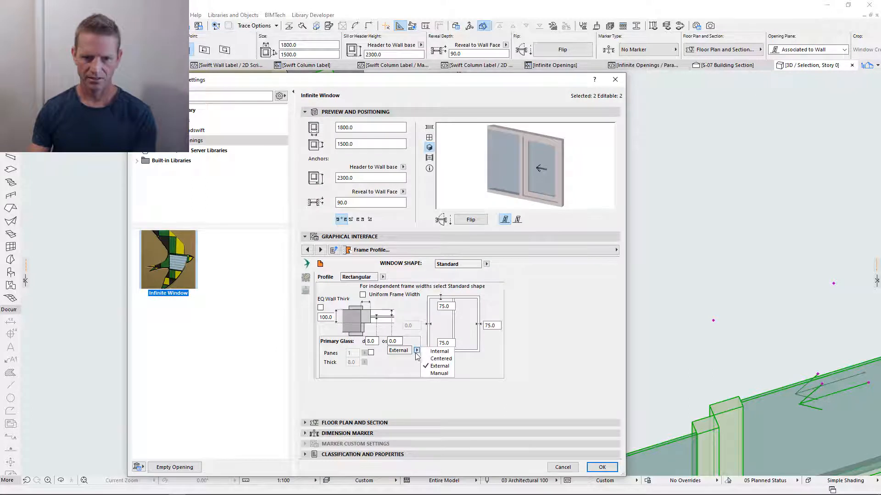
{"action": "left_click", "coordinate": [437, 373]}
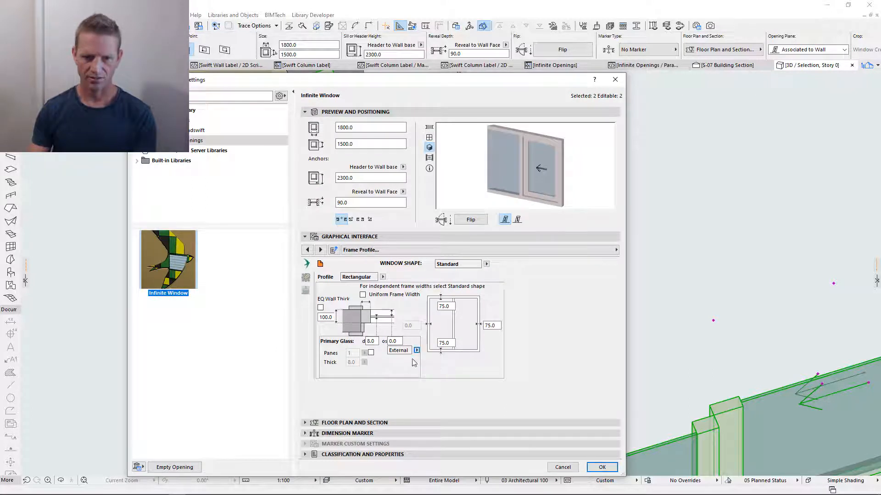
{"action": "double_click", "coordinate": [398, 341]}
{"action": "type", "text": "25"}
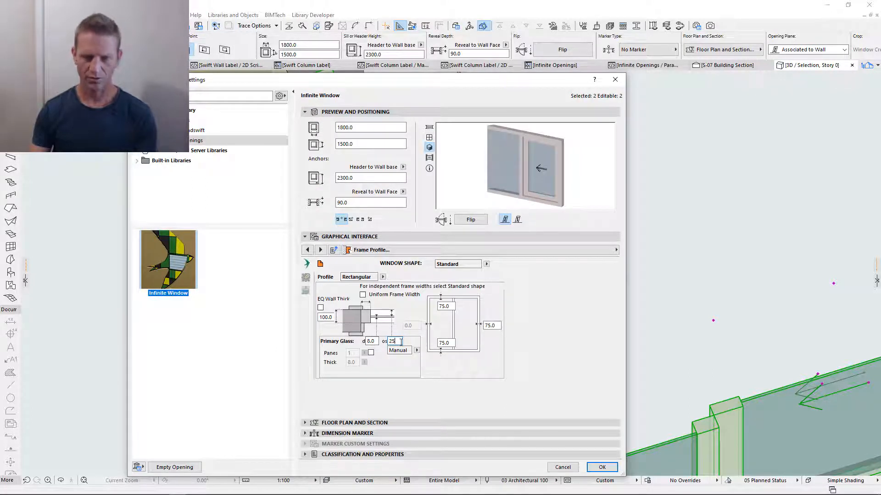
{"action": "key", "text": "Tab"}
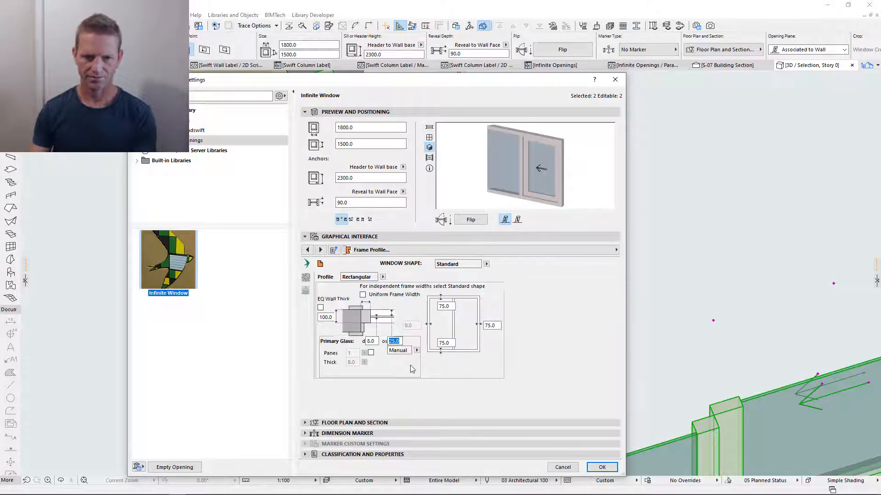
{"action": "left_click", "coordinate": [605, 469]}
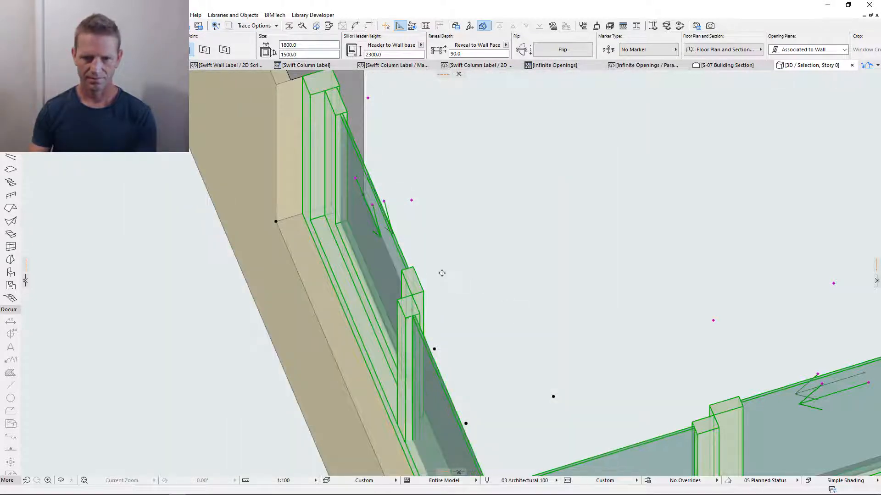
{"action": "scroll", "coordinate": [442, 273], "scroll_direction": "down", "scroll_amount": 5}
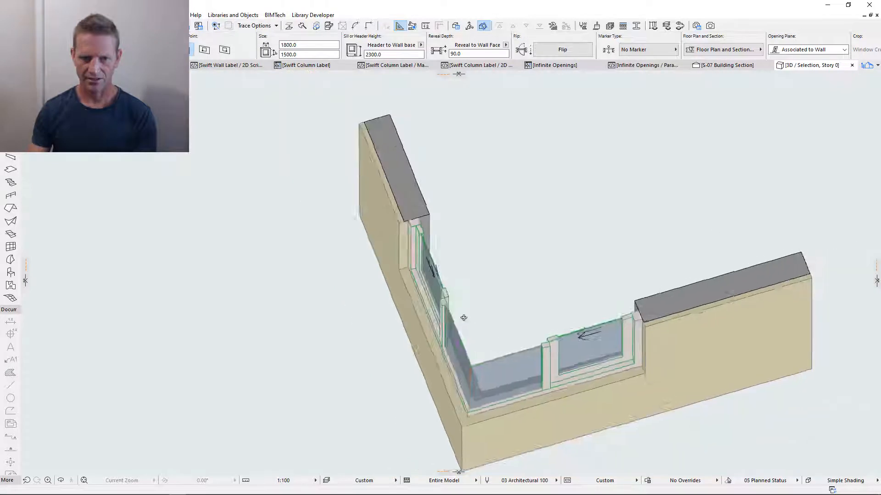
{"action": "middle_click_drag", "start_coordinate": [463, 318], "coordinate": [432, 299], "text": "shift"}
{"action": "scroll", "coordinate": [435, 312], "scroll_direction": "up", "scroll_amount": 2}
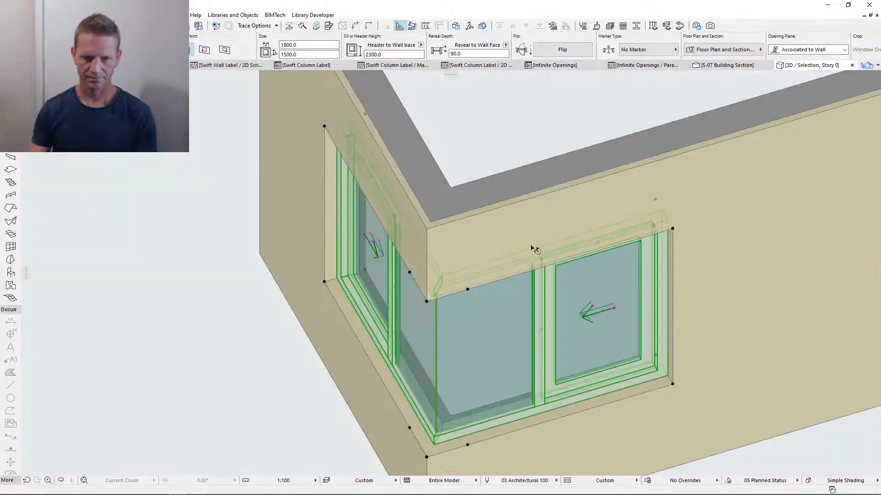
{"action": "middle_click_drag", "start_coordinate": [478, 324], "coordinate": [573, 256], "text": "shift"}
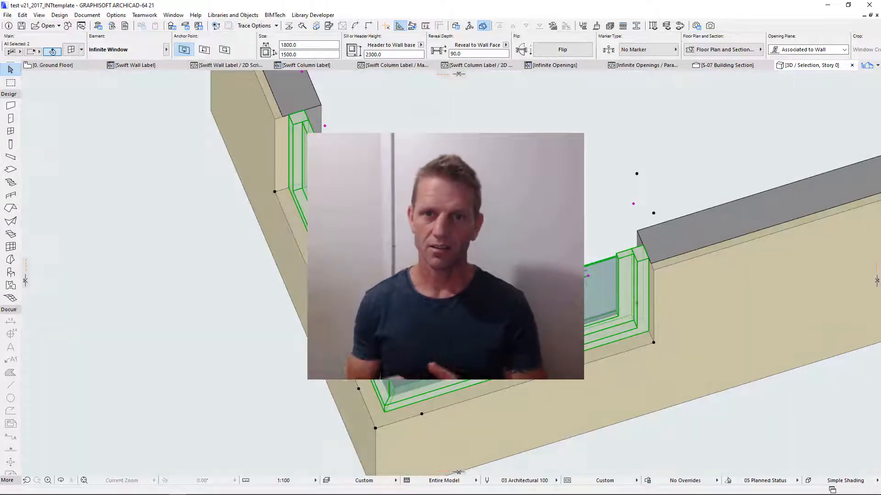
Try the panel arrangement without the mullion between the two panels of both windows and inspect the junction in 3D
{"action": "key", "text": "ctrl+t"}
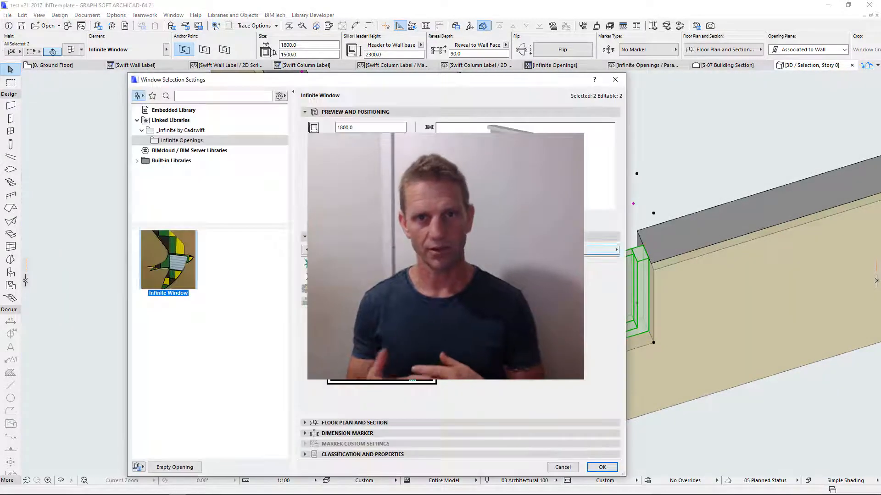
{"action": "left_click", "coordinate": [600, 250]}
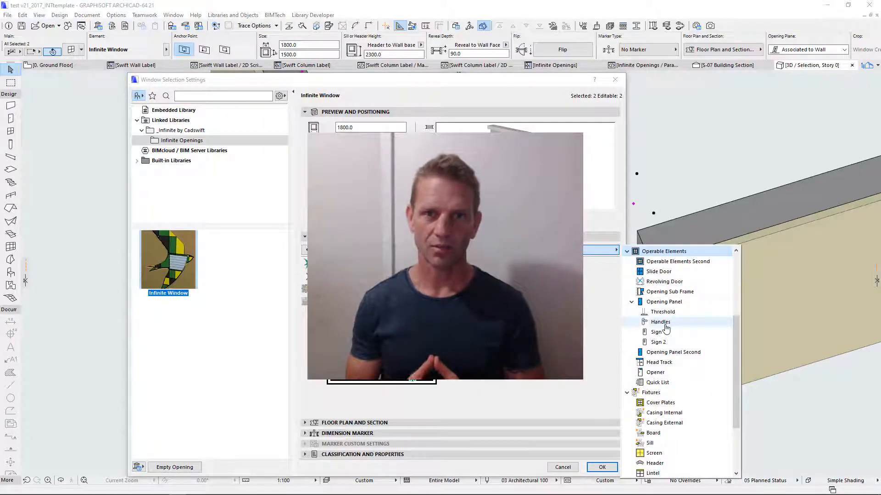
{"action": "scroll", "coordinate": [665, 321], "scroll_direction": "up", "scroll_amount": 3}
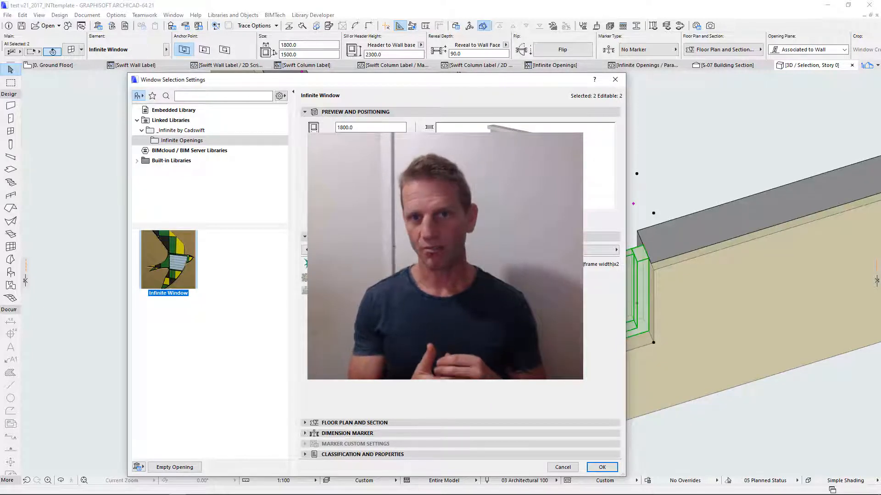
{"action": "left_click", "coordinate": [603, 470]}
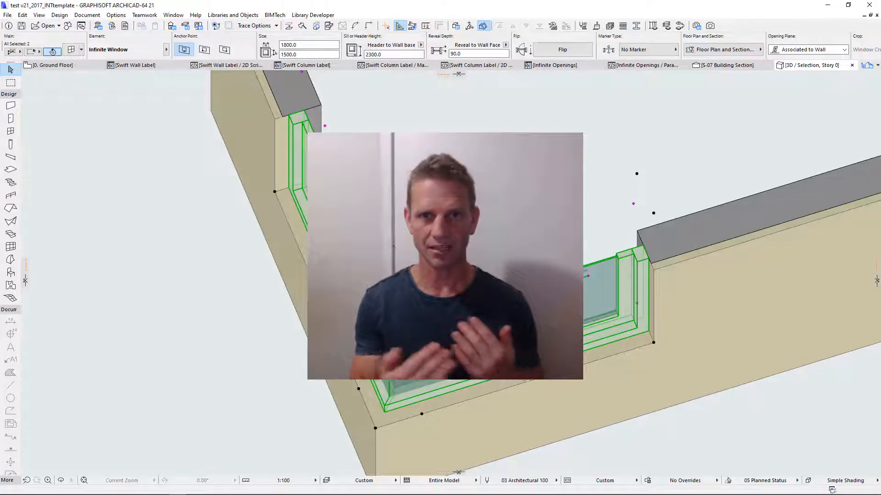
{"action": "scroll", "coordinate": [342, 241], "scroll_direction": "up", "scroll_amount": 3}
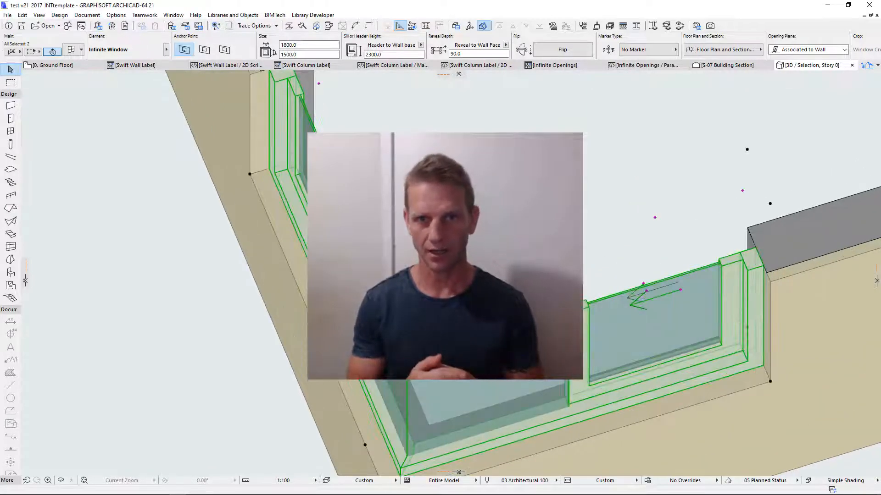
{"action": "middle_click_drag", "start_coordinate": [342, 241], "coordinate": [384, 285]}
{"action": "scroll", "coordinate": [391, 274], "scroll_direction": "up", "scroll_amount": 6}
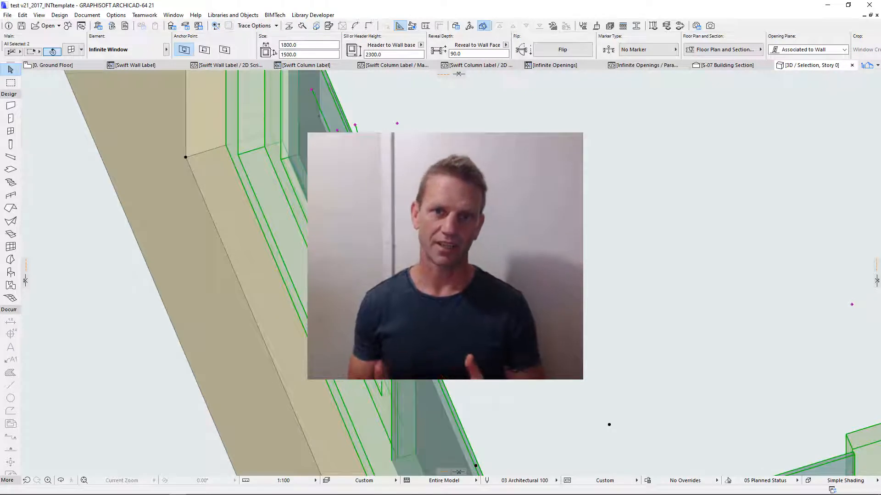
{"action": "scroll", "coordinate": [417, 291], "scroll_direction": "down", "scroll_amount": 5}
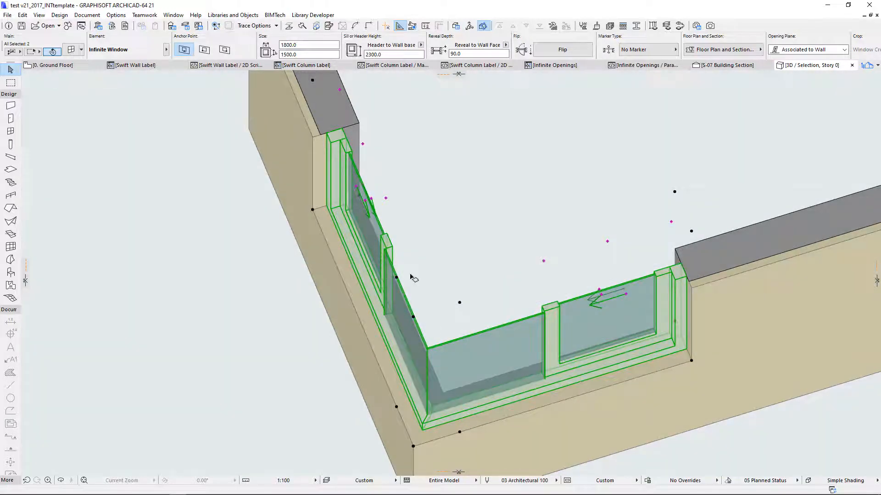
Restore the mullion between the panels of both windows, stop matching mullions to the frame, and set their depth to 50
{"action": "double_click", "coordinate": [411, 276]}
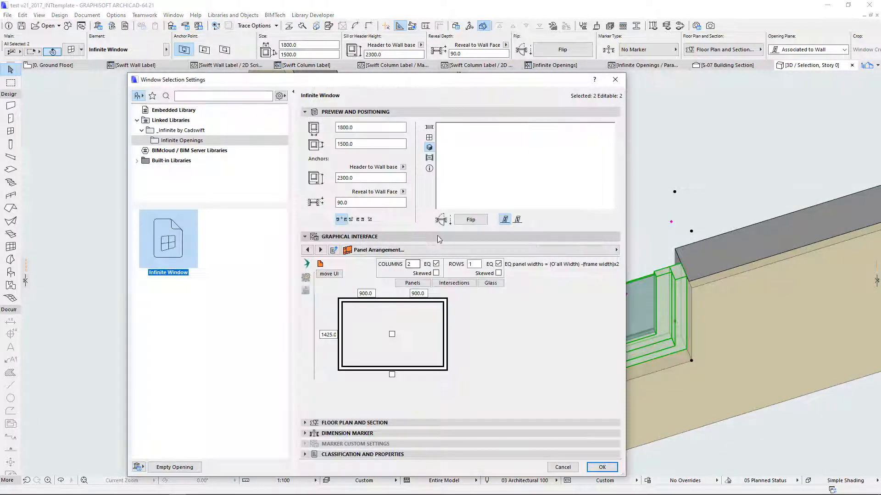
{"action": "left_click", "coordinate": [392, 335]}
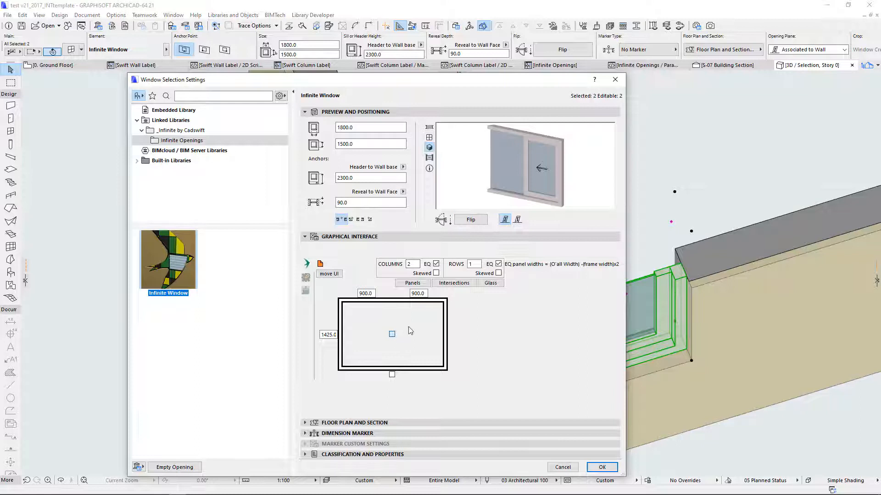
{"action": "left_click", "coordinate": [407, 253]}
{"action": "scroll", "coordinate": [651, 294], "scroll_direction": "up", "scroll_amount": 3}
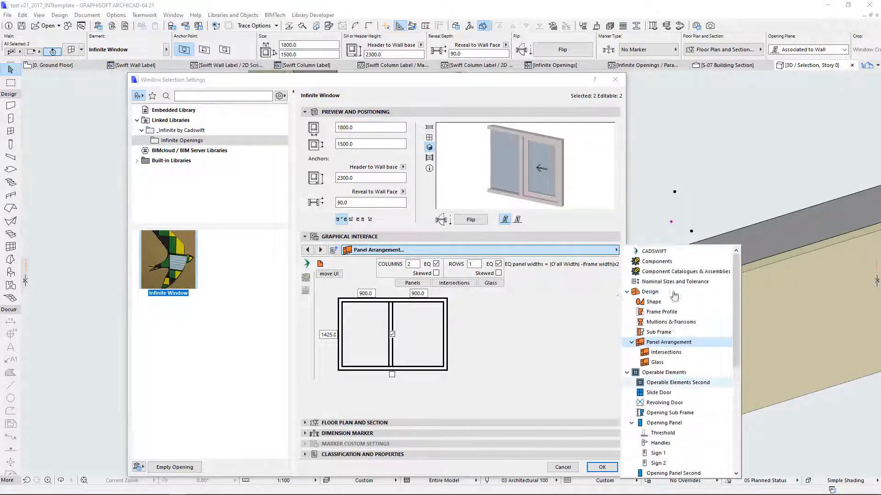
{"action": "left_click", "coordinate": [670, 322]}
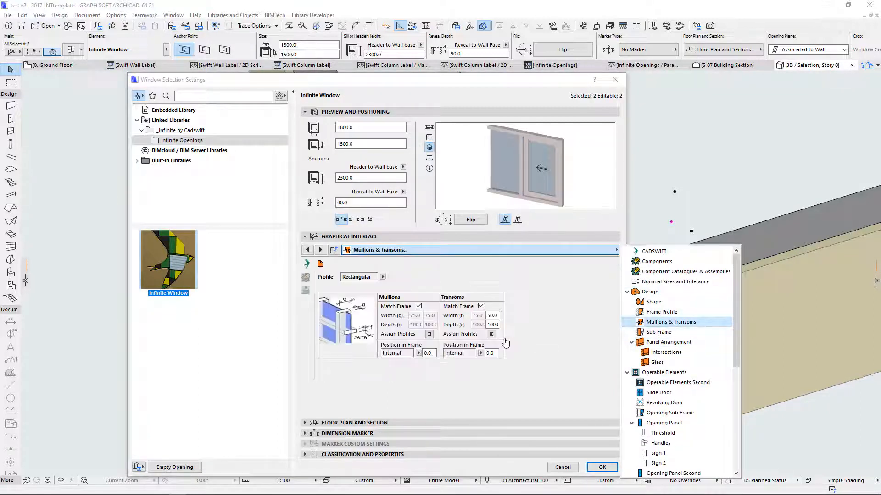
{"action": "left_click", "coordinate": [417, 306]}
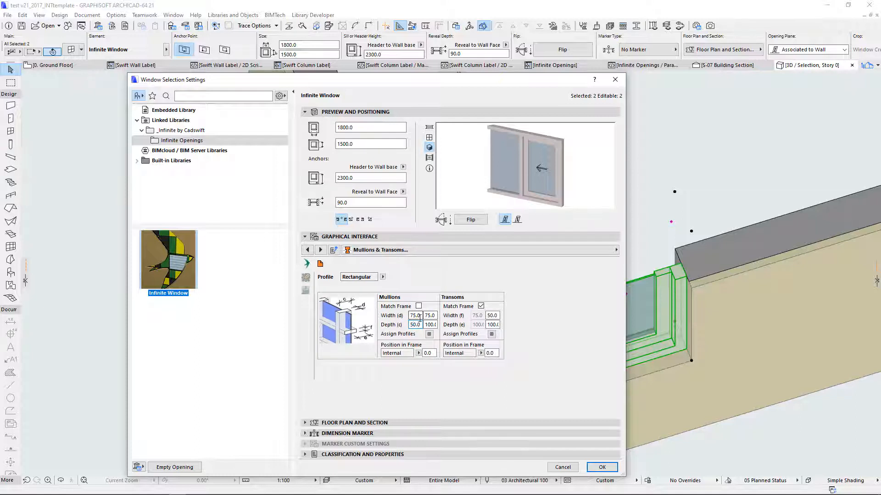
{"action": "key", "text": "Tab"}
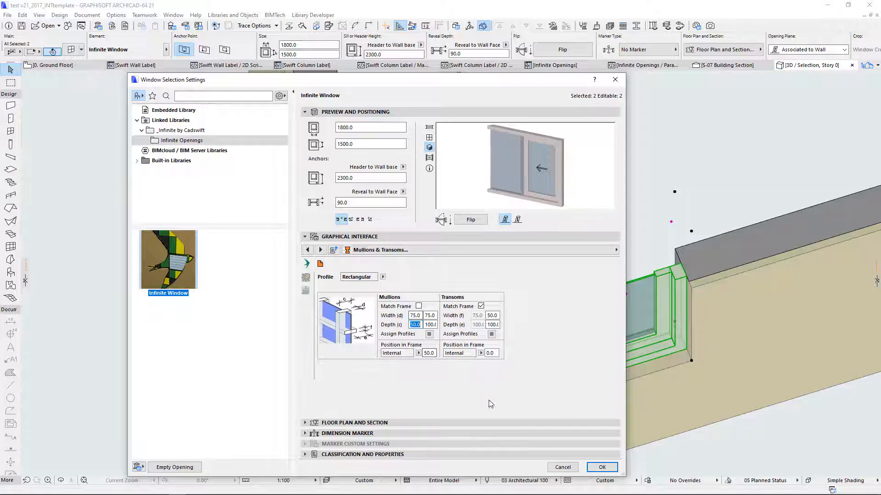
Position the mullions at External in the frame, apply this to both windows, and inspect the mullion junction in 3D
{"action": "left_click", "coordinate": [419, 354]}
{"action": "left_click", "coordinate": [441, 363]}
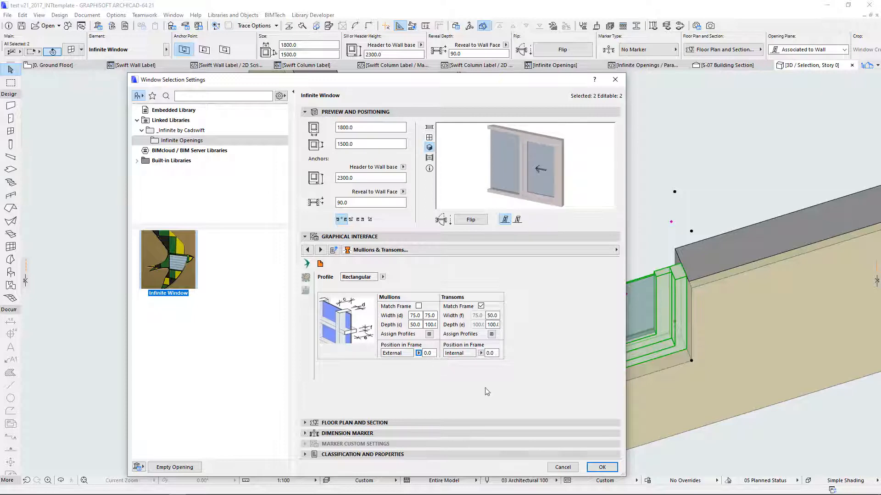
{"action": "left_click", "coordinate": [601, 466]}
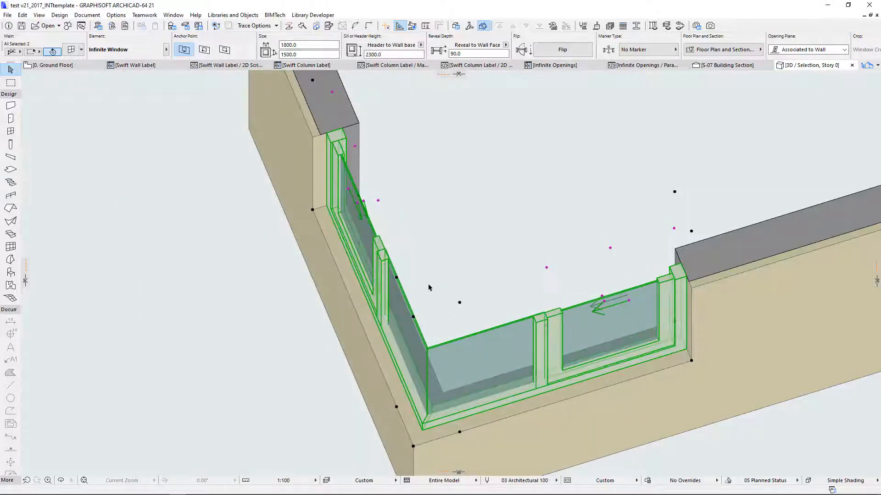
{"action": "scroll", "coordinate": [376, 235], "scroll_direction": "up", "scroll_amount": 2}
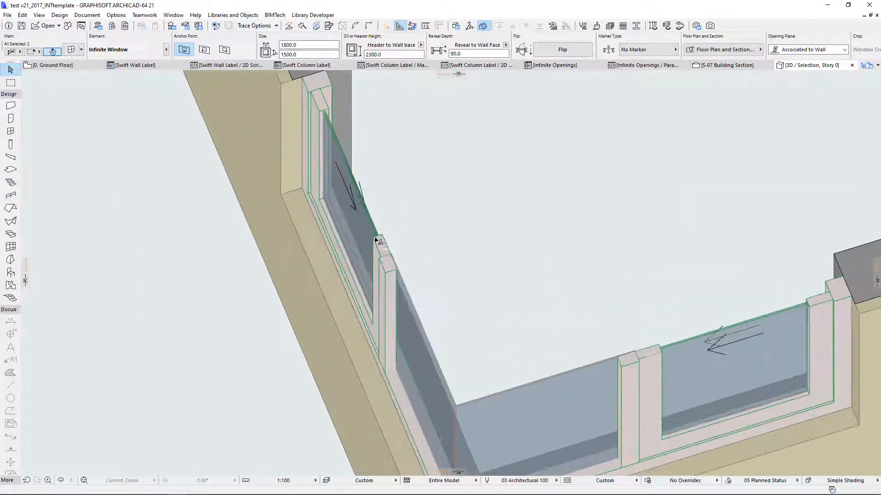